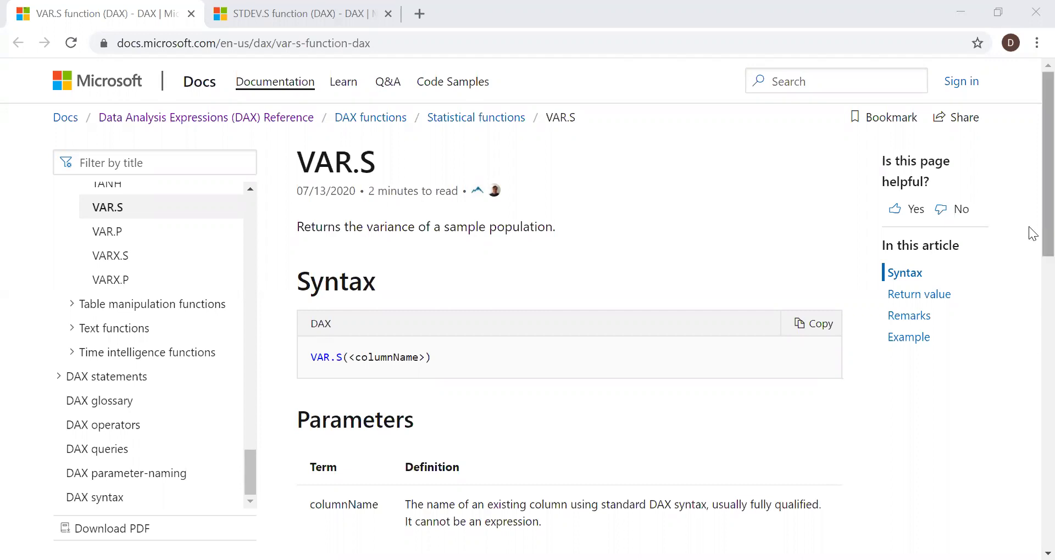
Read through the VAR.S article's remarks and example, then switch to the STDEV.S article.
scroll(1033, 233, down, 2)
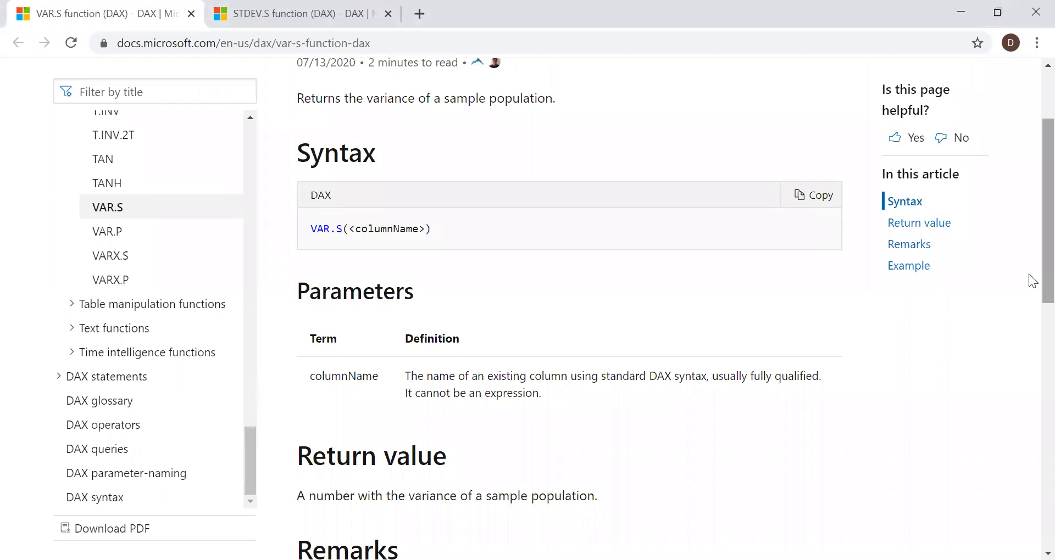
scroll(1031, 308, down, 3)
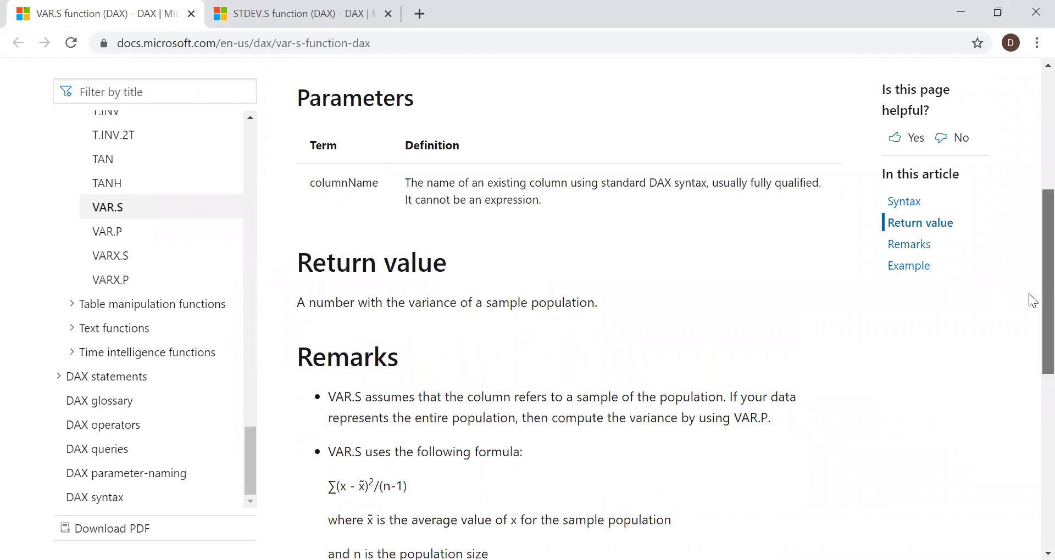
scroll(1032, 307, down, 1)
scroll(1030, 324, down, 3)
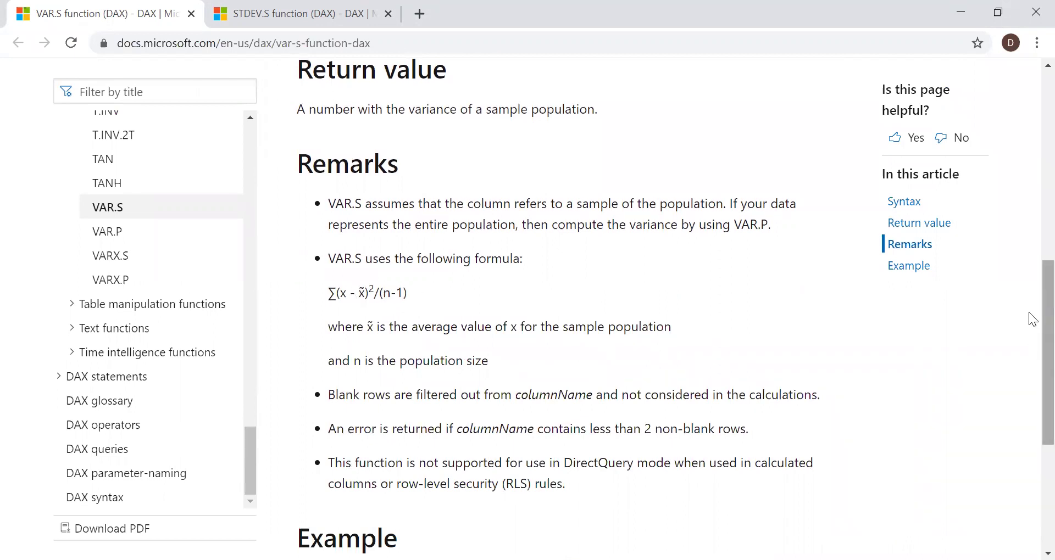
scroll(1032, 318, down, 5)
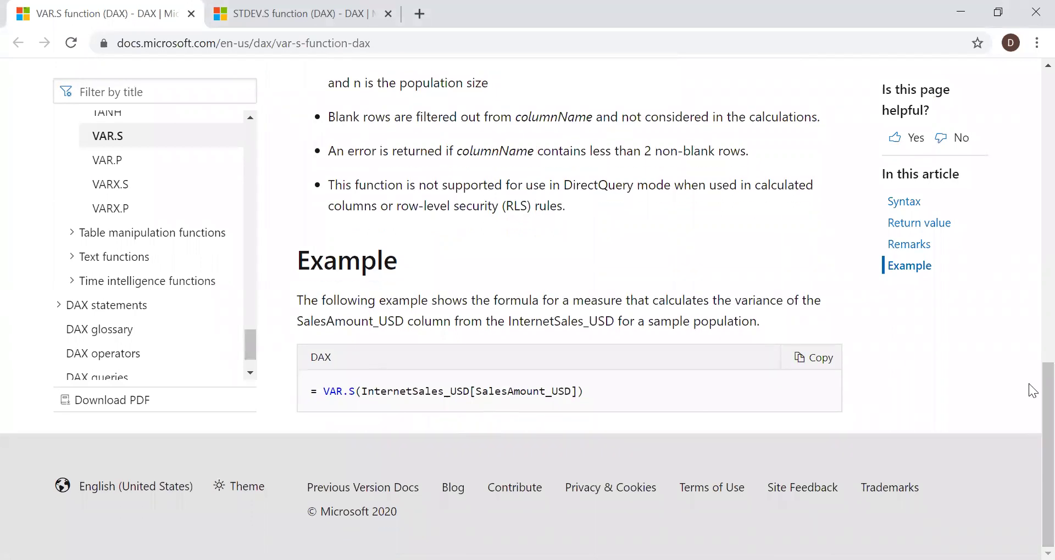
drag(1029, 424, 1029, 137)
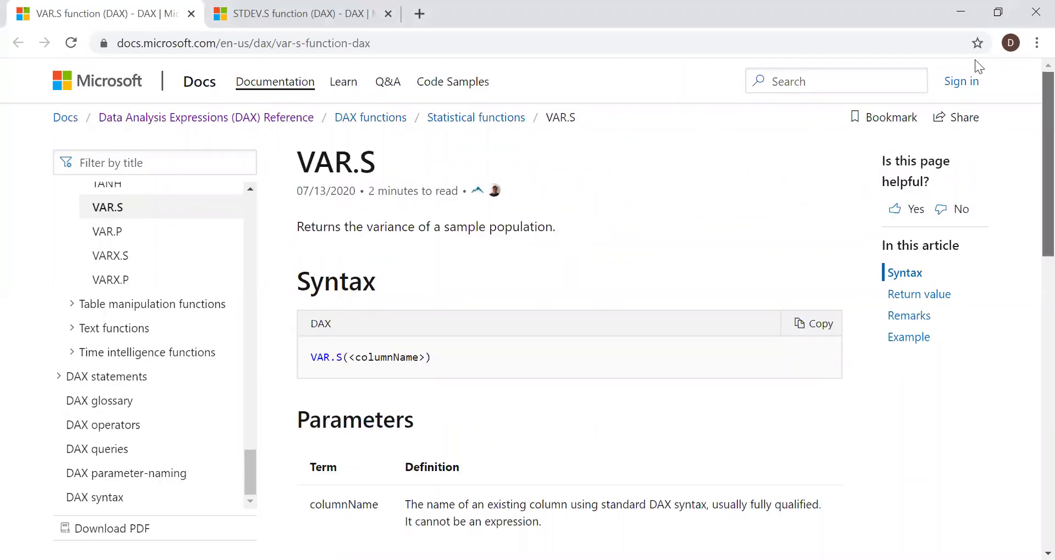
click(284, 8)
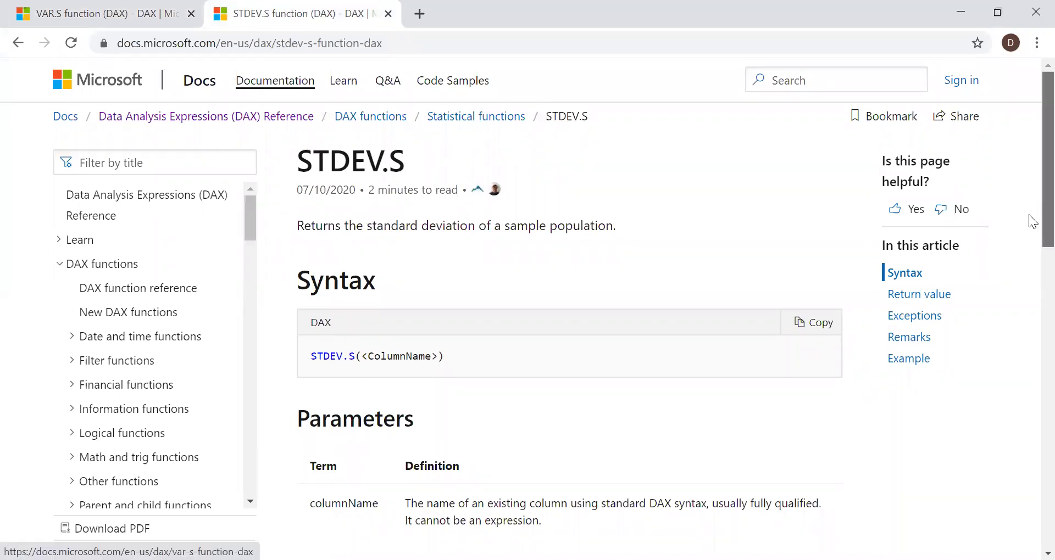
scroll(1031, 220, down, 1)
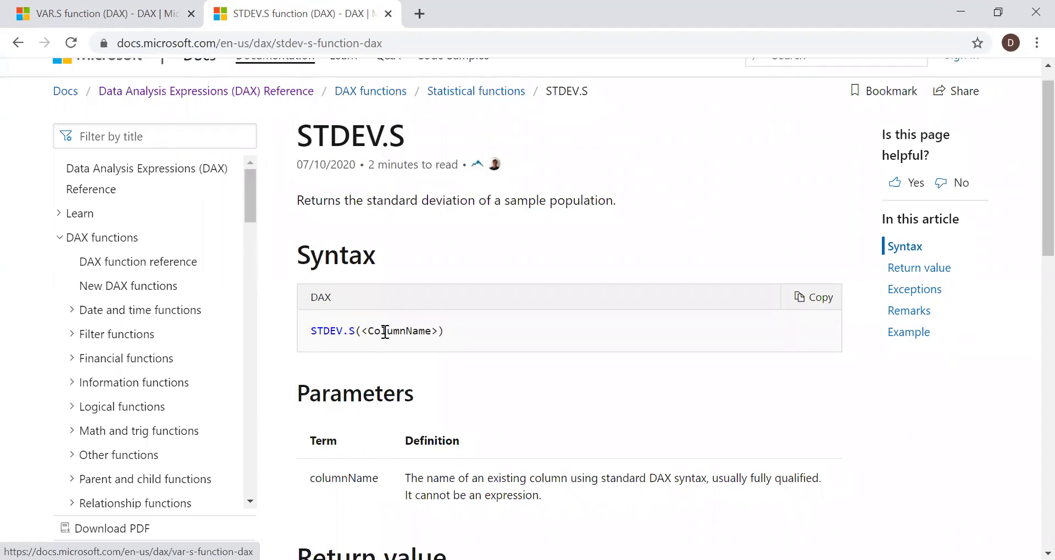
scroll(1031, 242, down, 3)
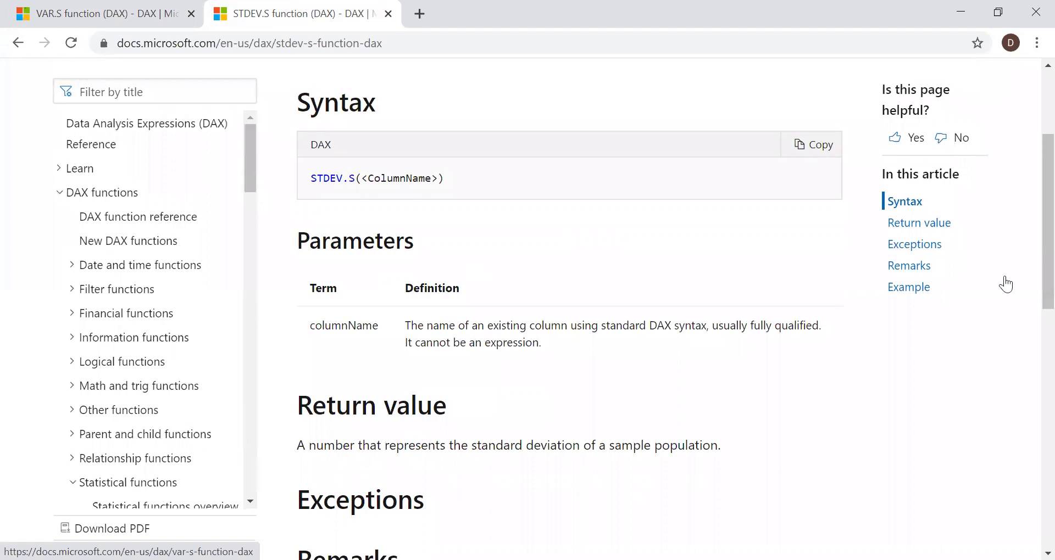
scroll(1030, 272, down, 3)
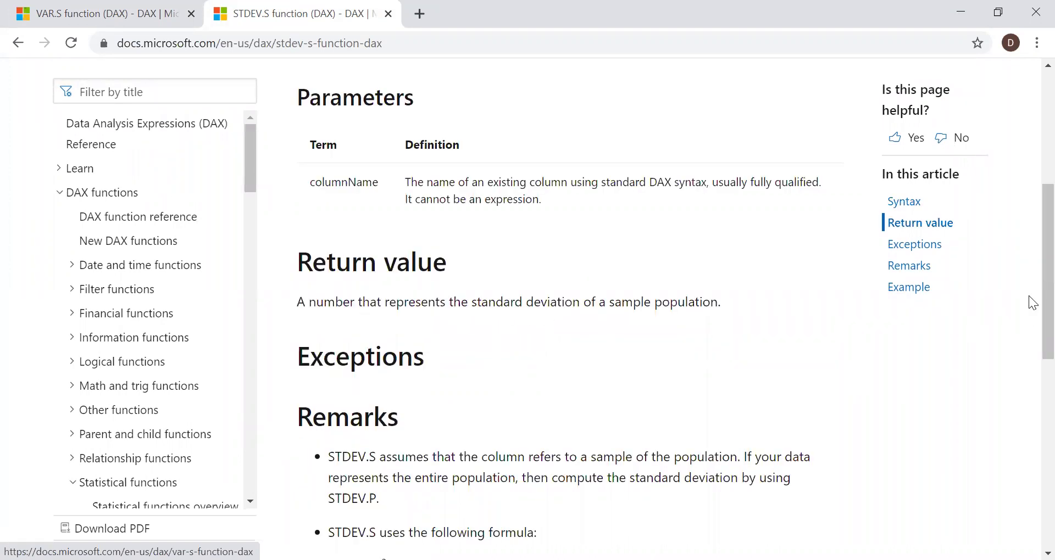
scroll(1029, 351, down, 3)
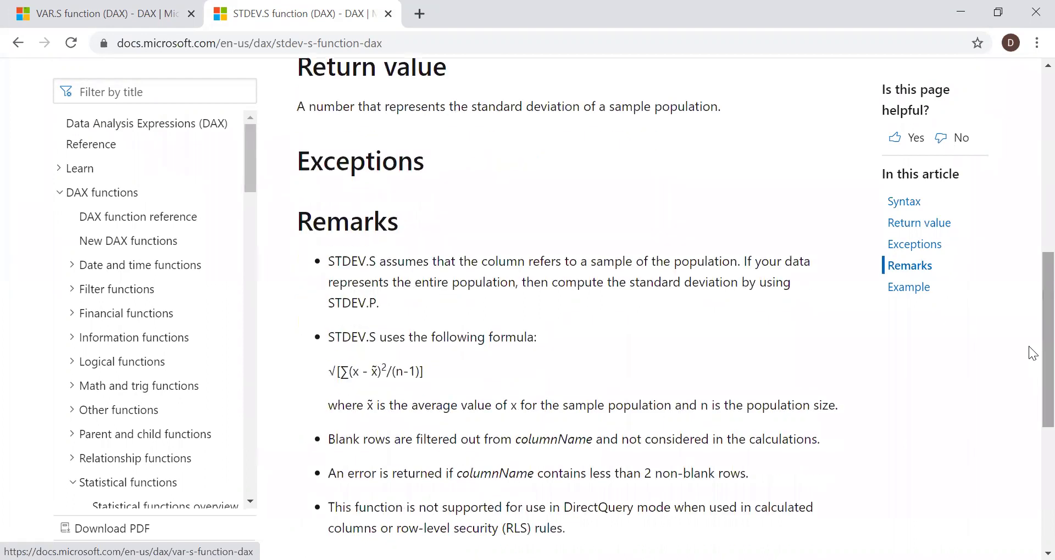
drag(439, 377, 327, 371)
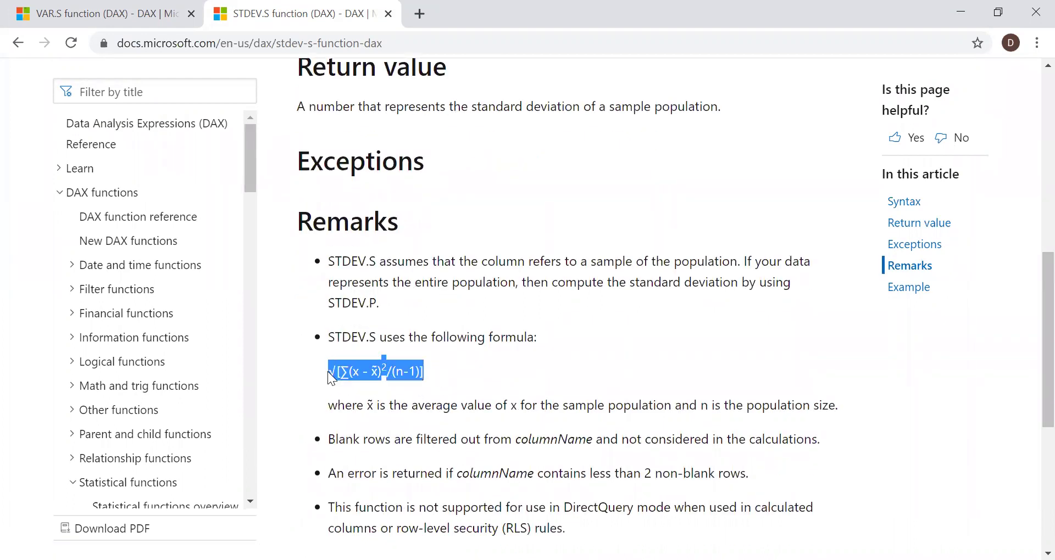
scroll(1029, 434, down, 5)
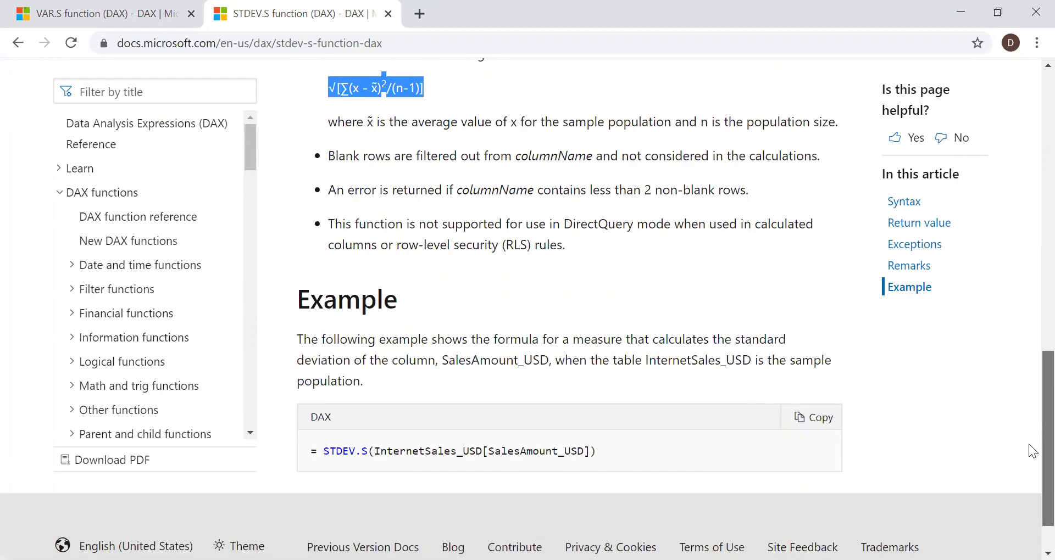
scroll(1031, 319, up, 5)
scroll(895, 348, up, 2)
click(896, 350)
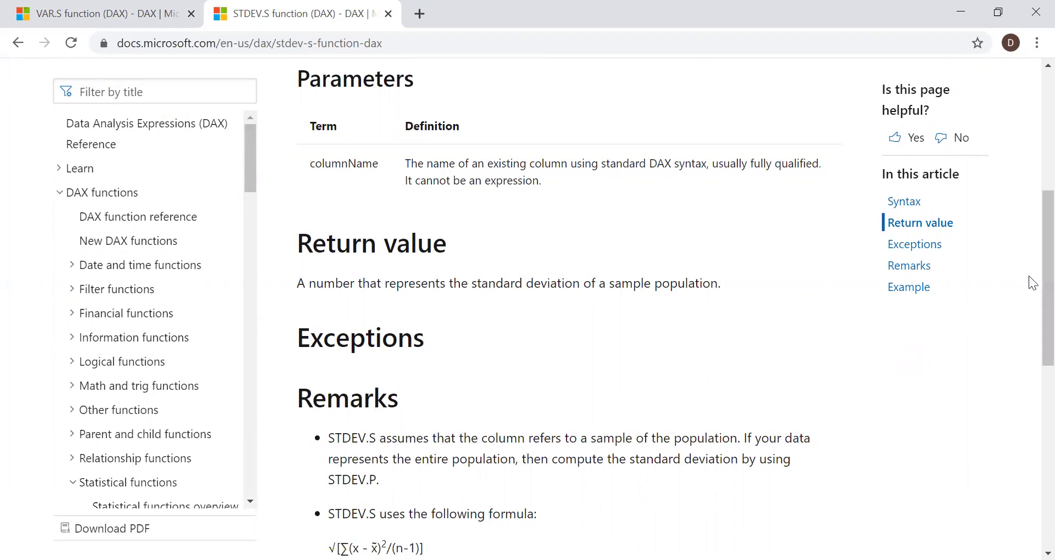
scroll(1032, 164, up, 5)
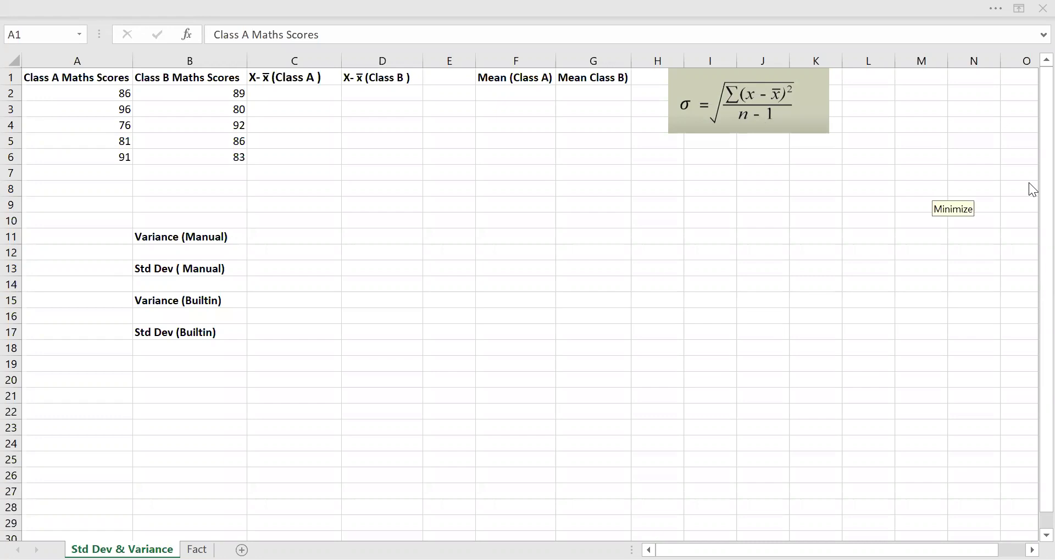
click(74, 78)
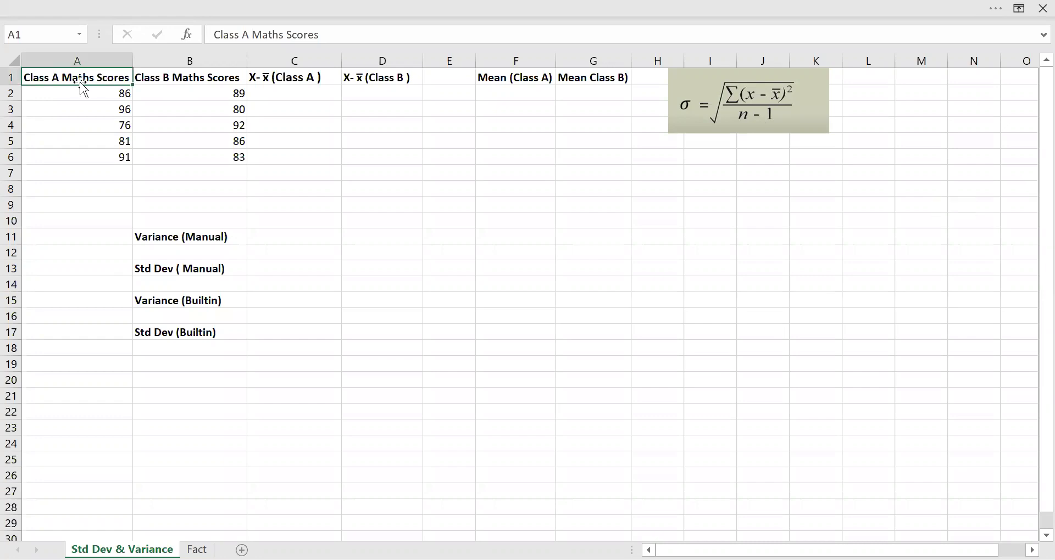
drag(100, 101, 102, 158)
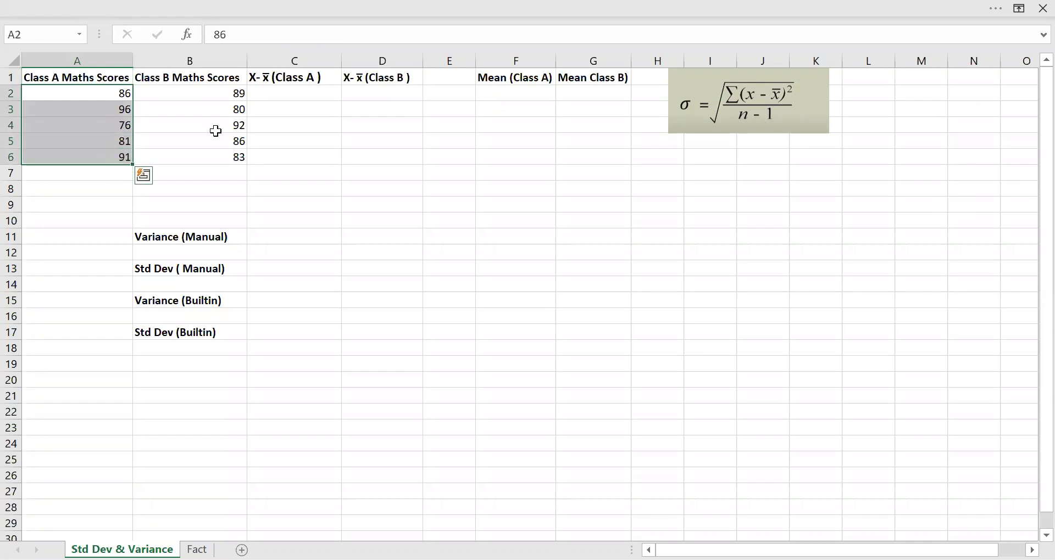
click(218, 96)
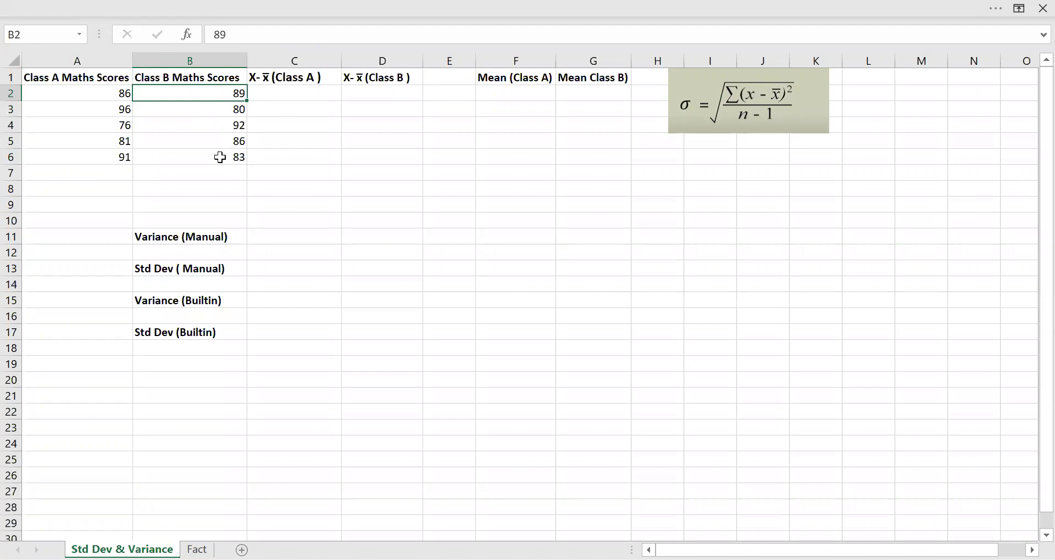
click(218, 108)
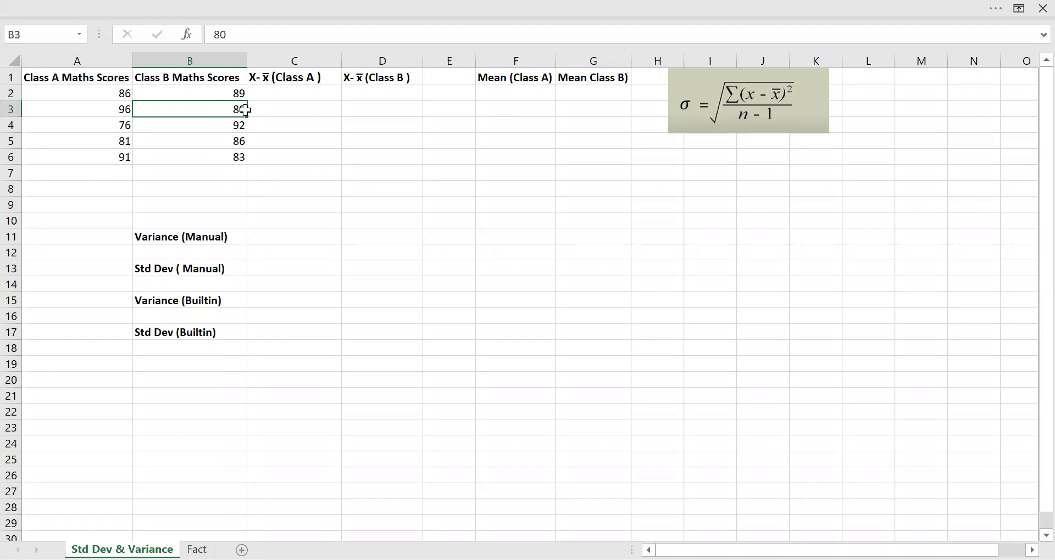
double_click(114, 126)
key(Escape)
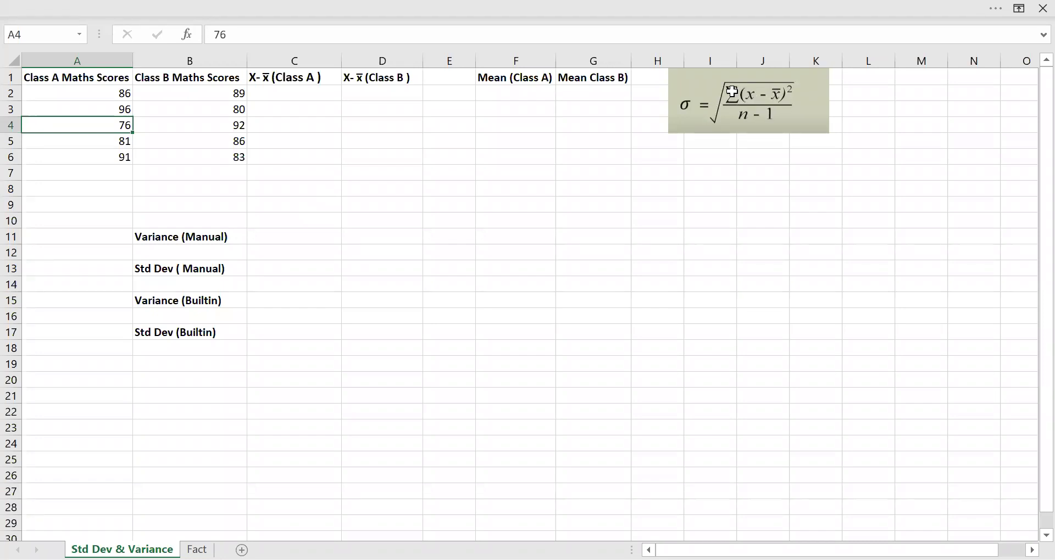
click(295, 93)
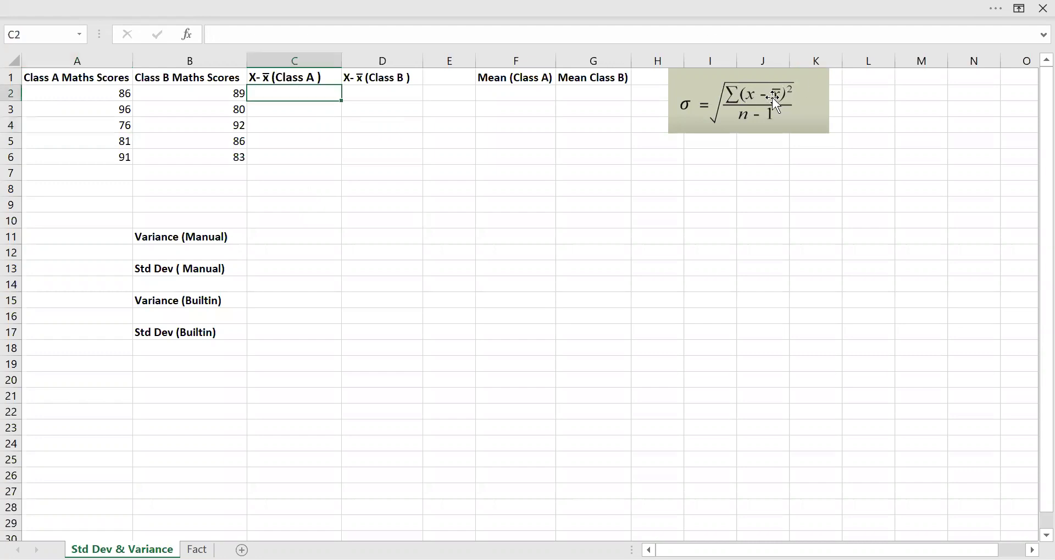
click(523, 96)
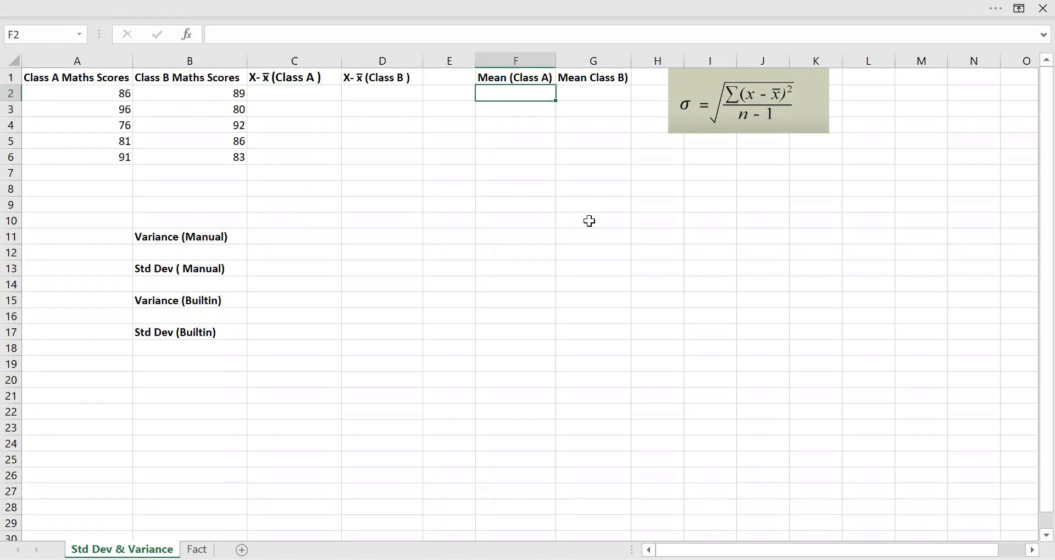
Enter =AVERAGE(A2:A6) in F2 for the Class A mean of 86.
text(=AVERAGE()
click(95, 91)
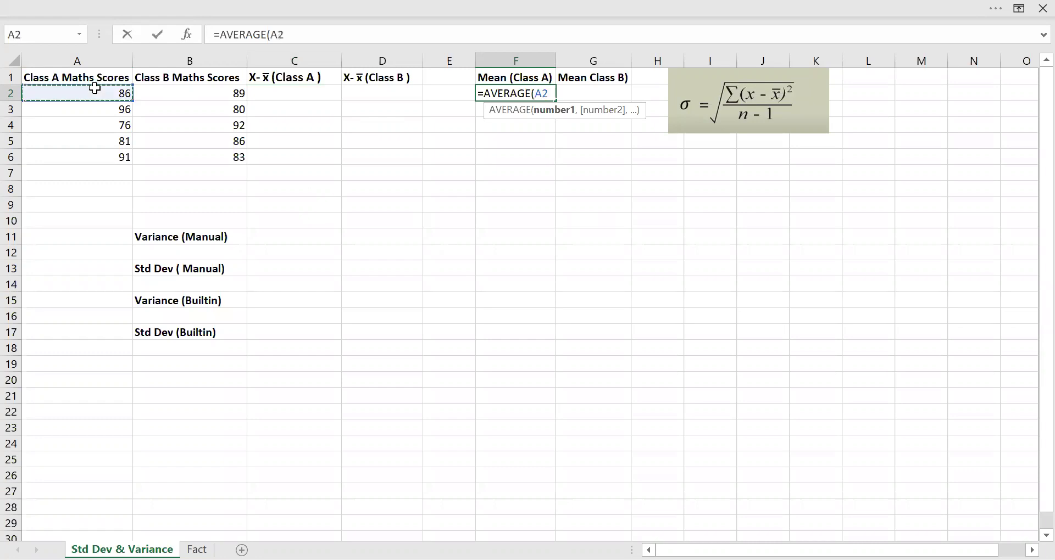
shift+click(97, 157)
key(Return)
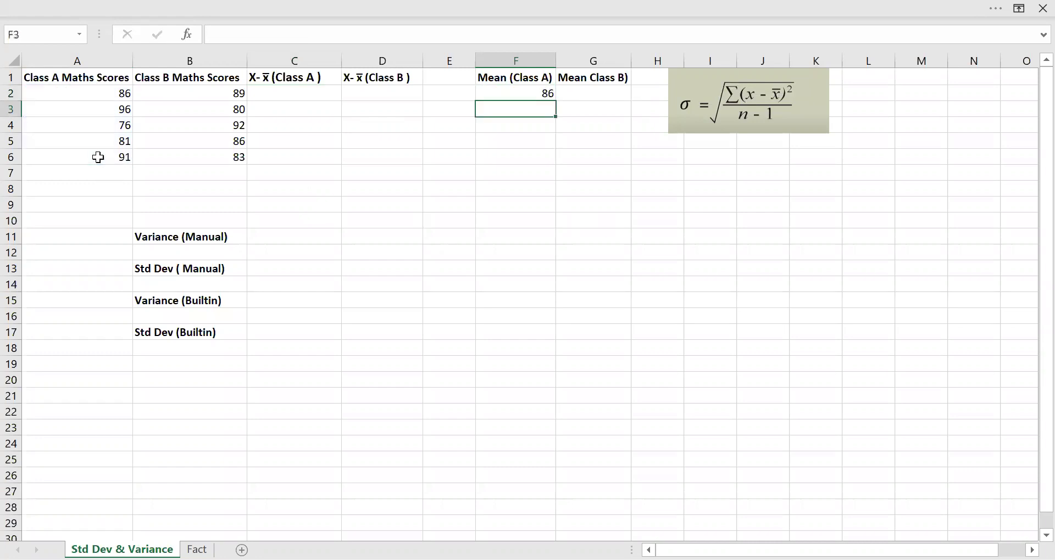
click(529, 91)
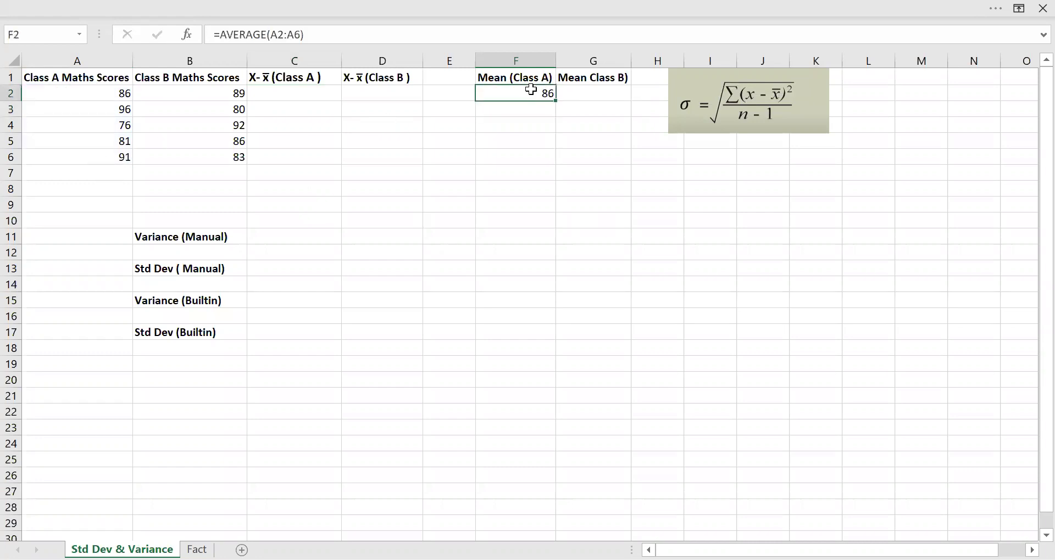
Enter =AVERAGE(B2:B6) in G2 for the Class B mean of 86.
click(595, 94)
text(=)
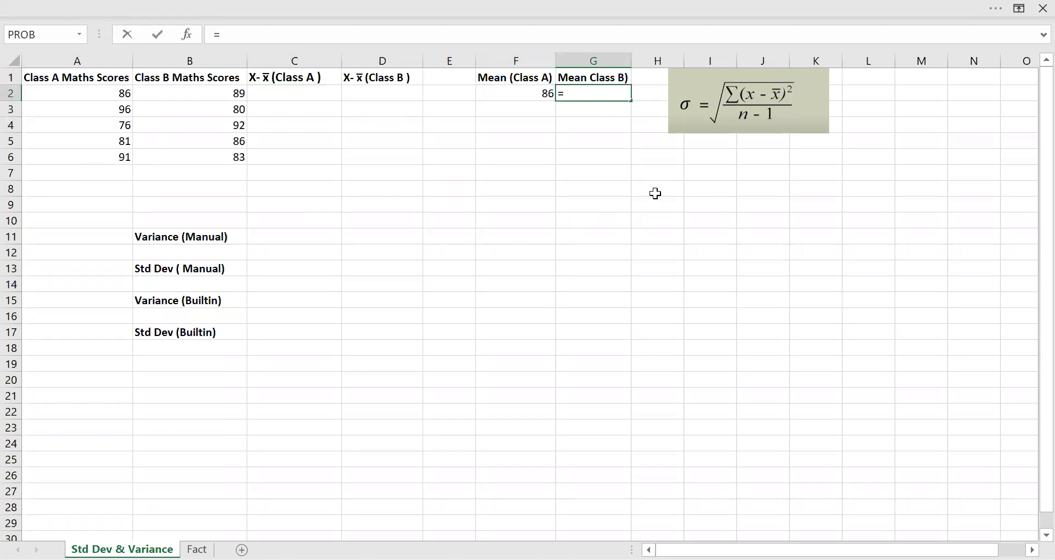
text(AVERAGE()
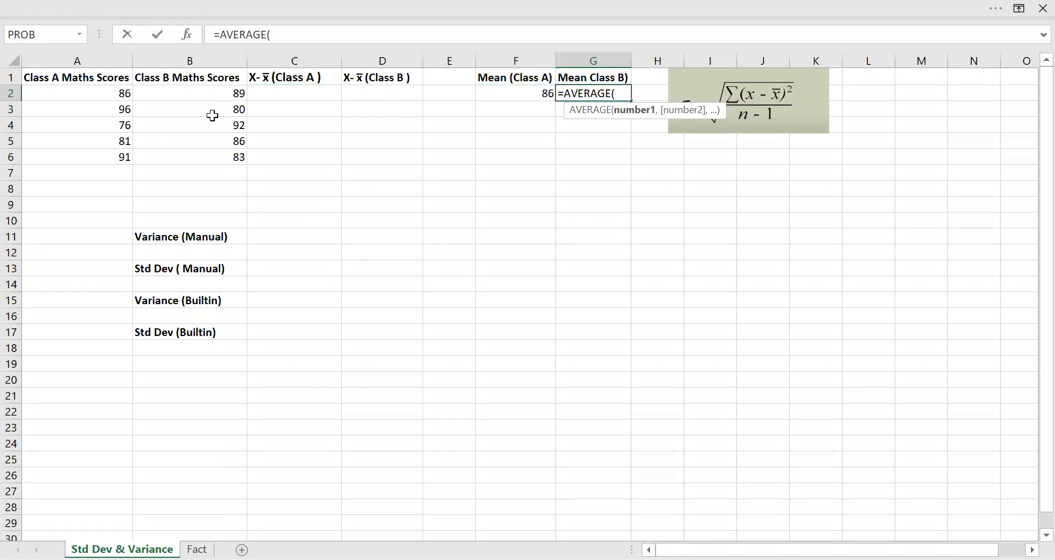
drag(214, 94, 223, 156)
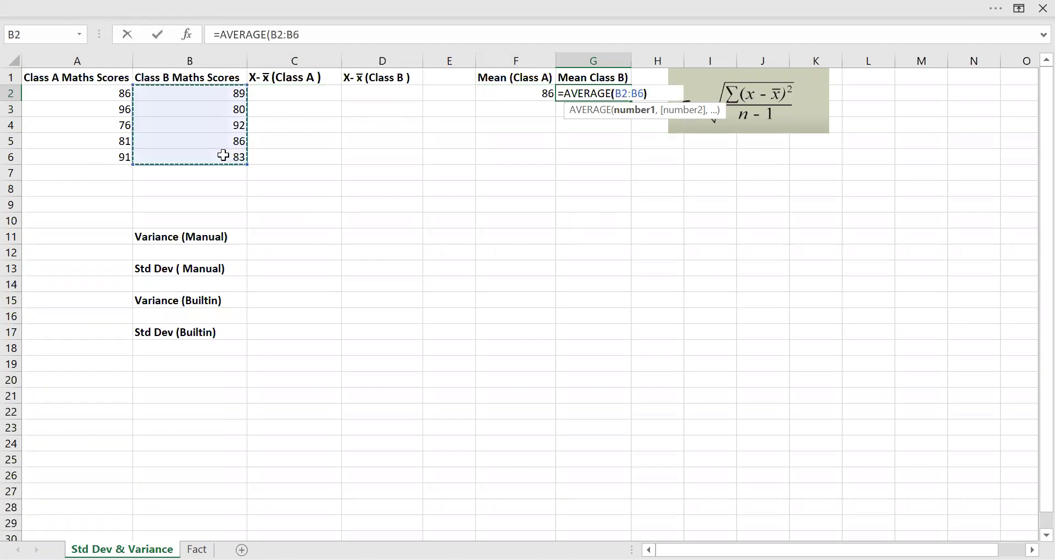
key(Return)
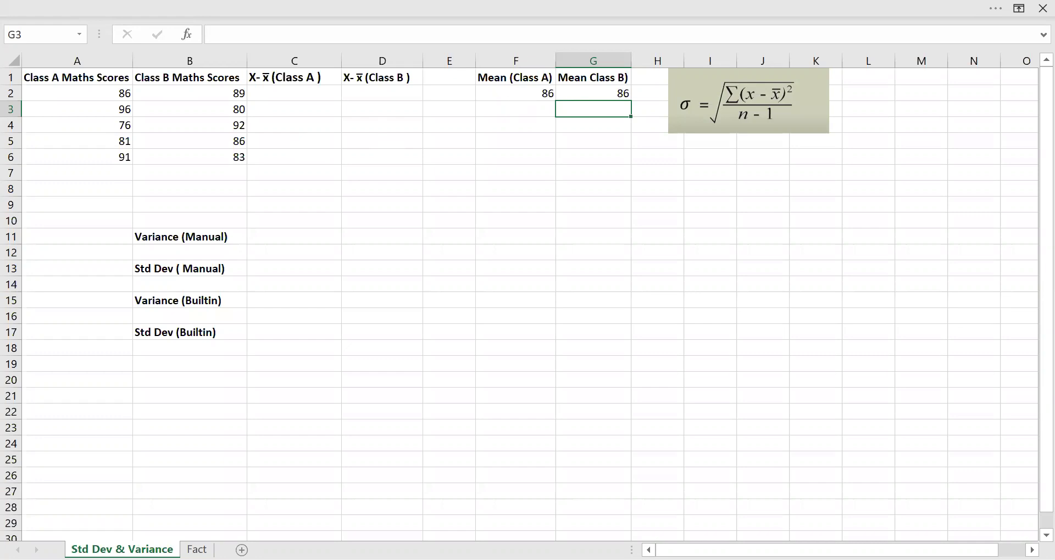
key(alt+Tab)
Enter =(A2-$F$2)^2 in C2 and fill it down to C6.
click(303, 95)
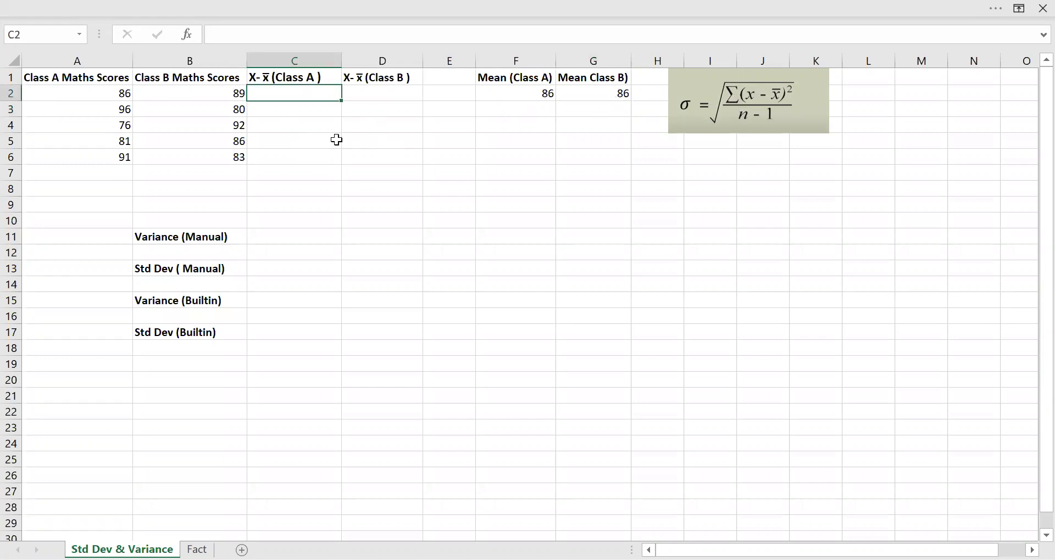
text(=)
click(109, 96)
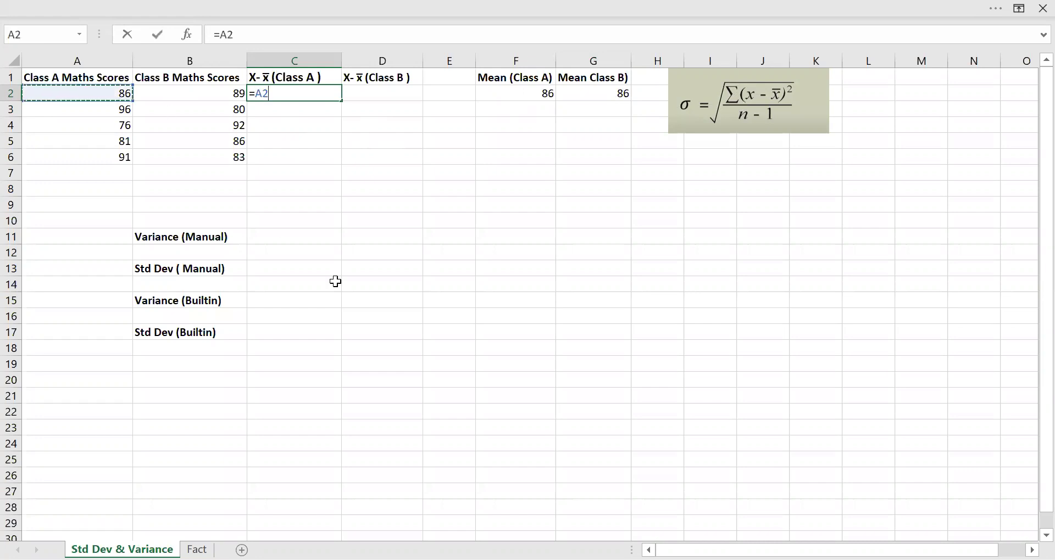
text(-)
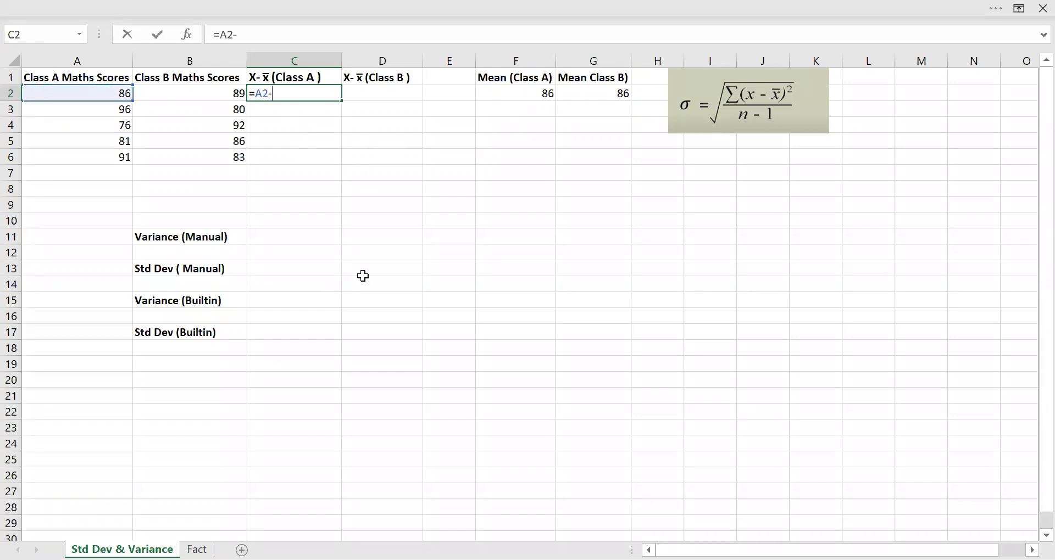
click(530, 94)
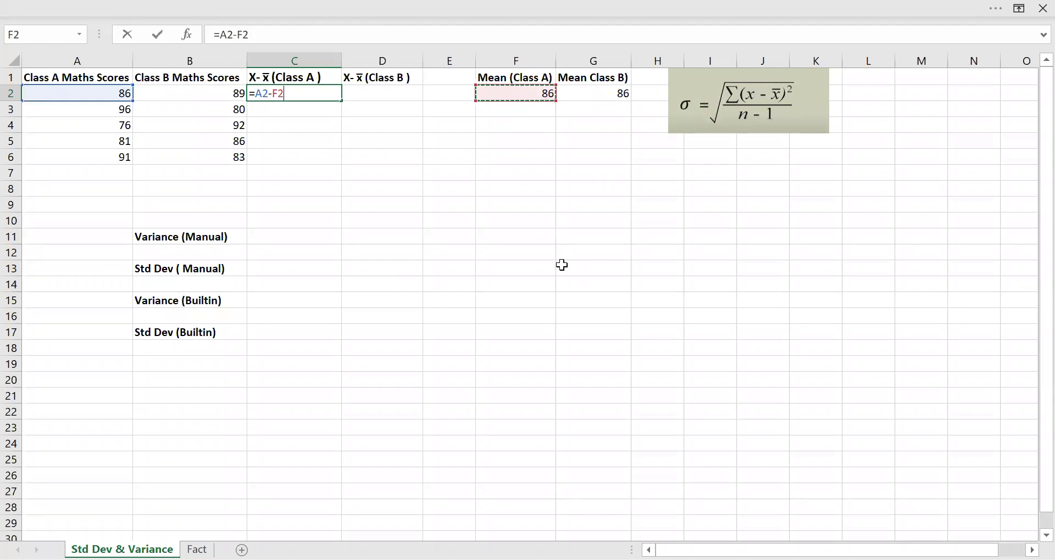
key(F4)
key(Return)
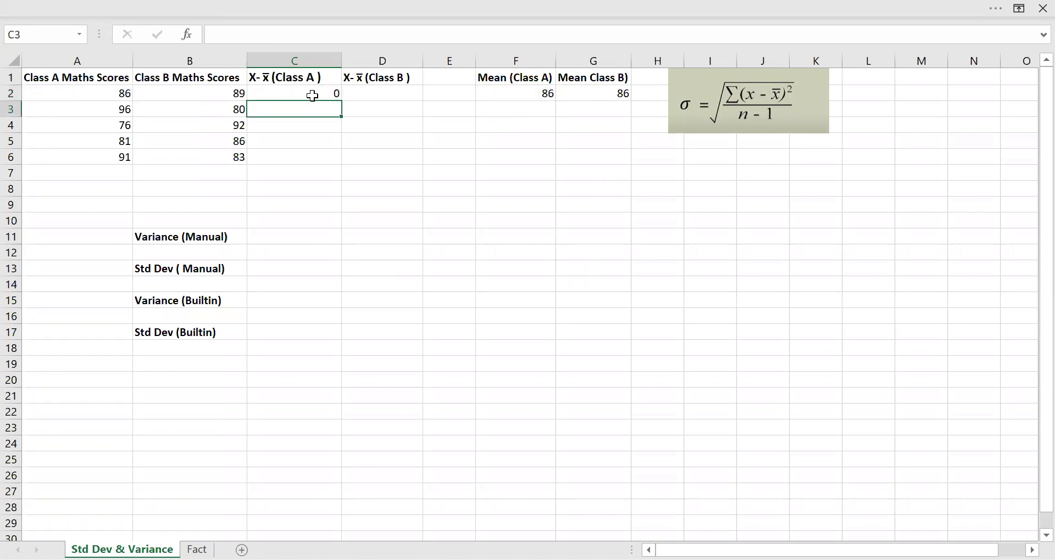
click(313, 96)
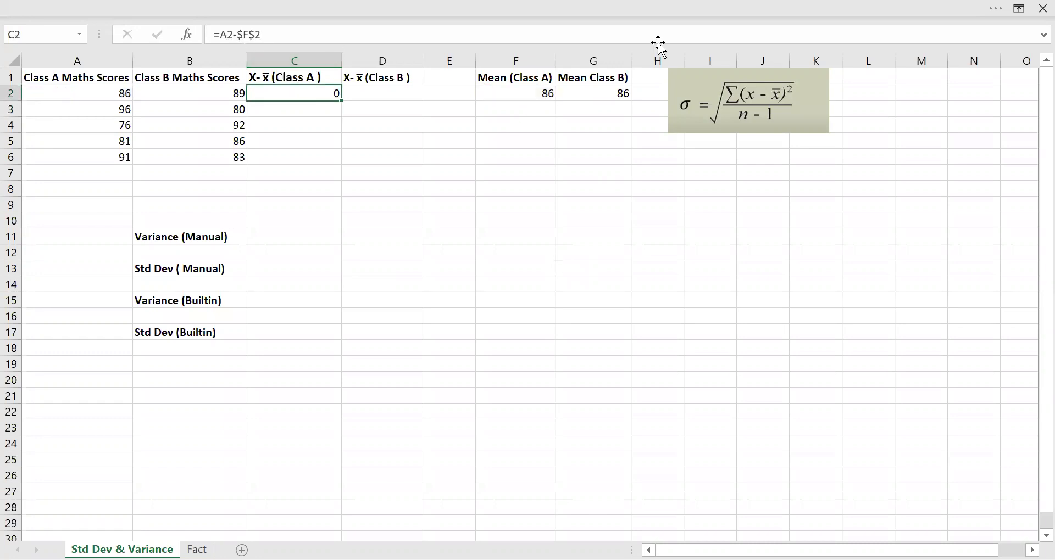
click(220, 33)
text(()
text()^)
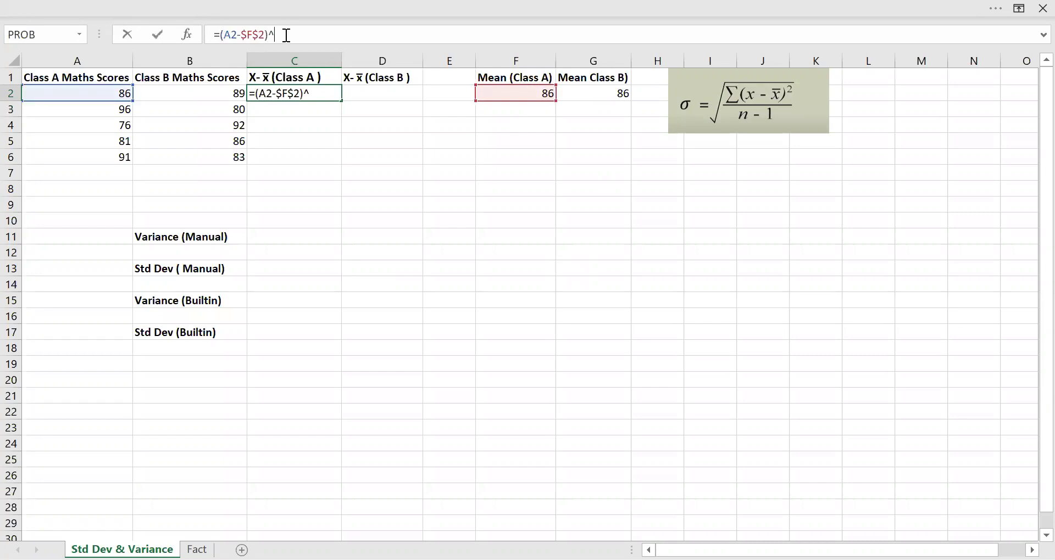
text(2)
key(Return)
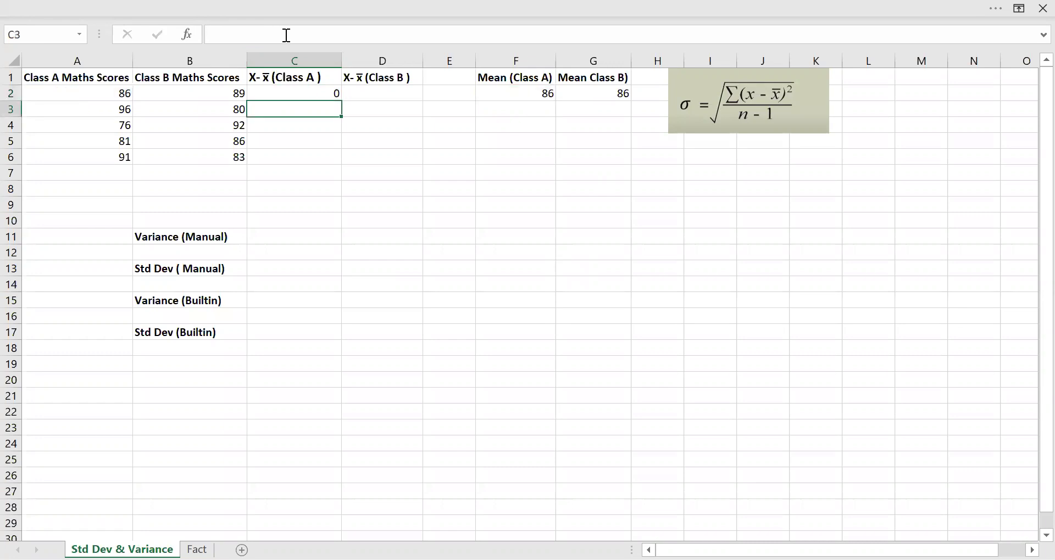
click(335, 96)
drag(337, 98, 338, 163)
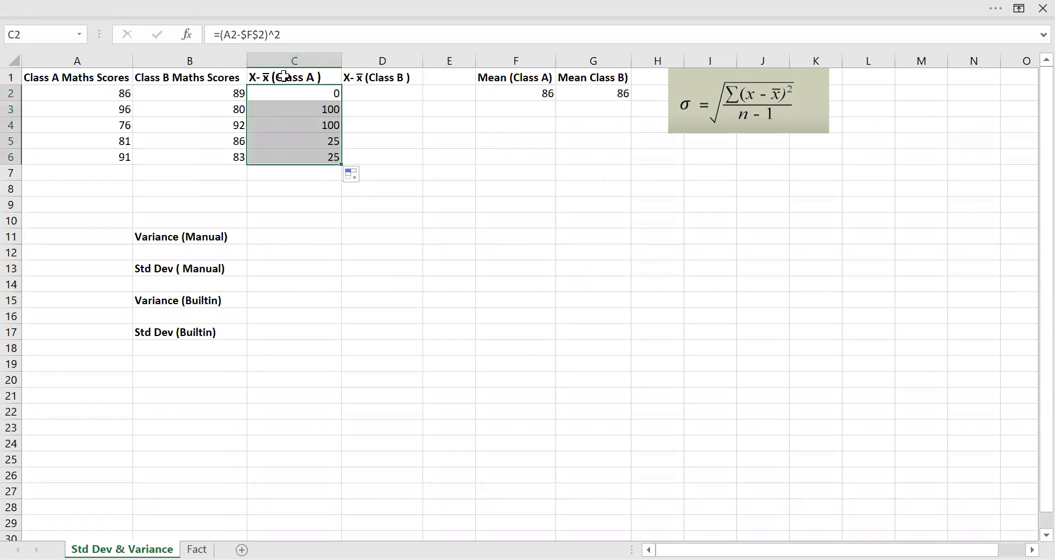
Relabel the C1 header as (X- x̄)^2 (Class A ).
click(253, 77)
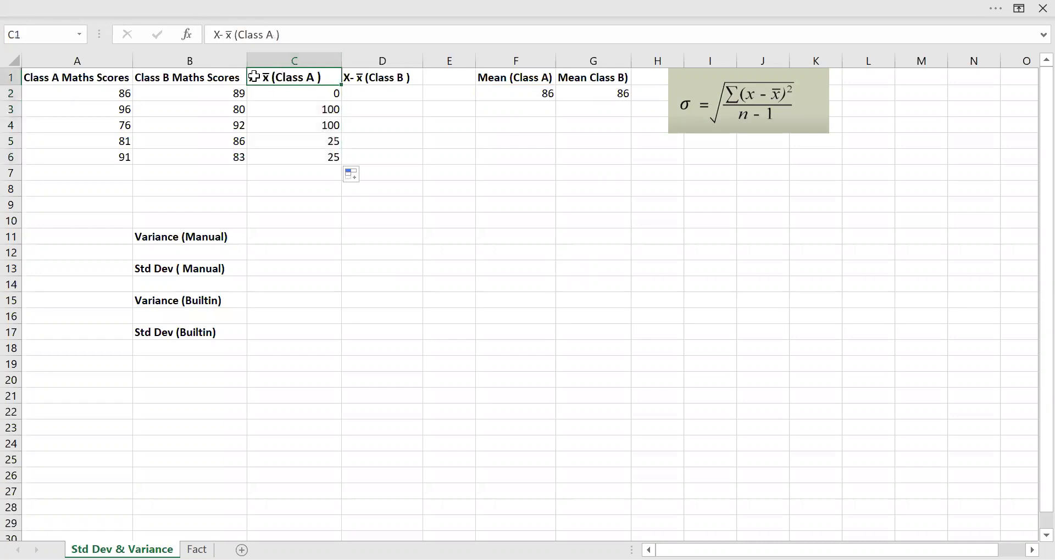
click(212, 34)
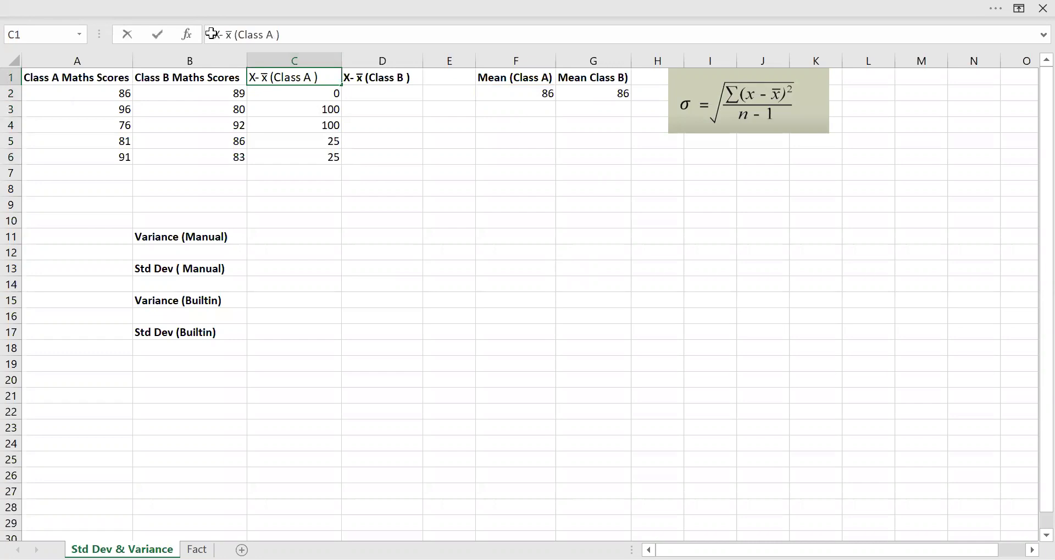
text(()
click(236, 34)
text()^2)
key(Return)
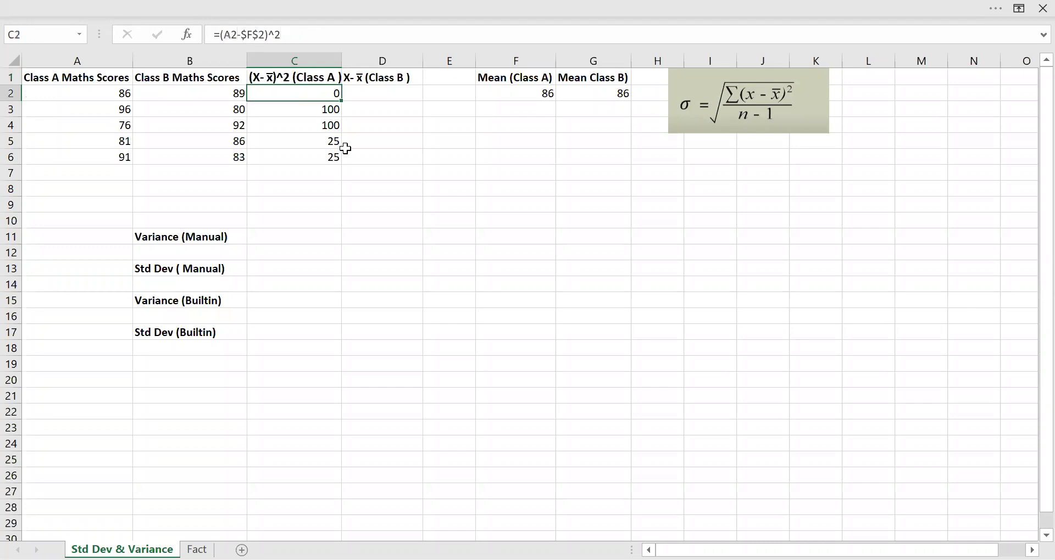
Relabel the D1 header as (X- x̄ )^2(Class B ).
click(356, 77)
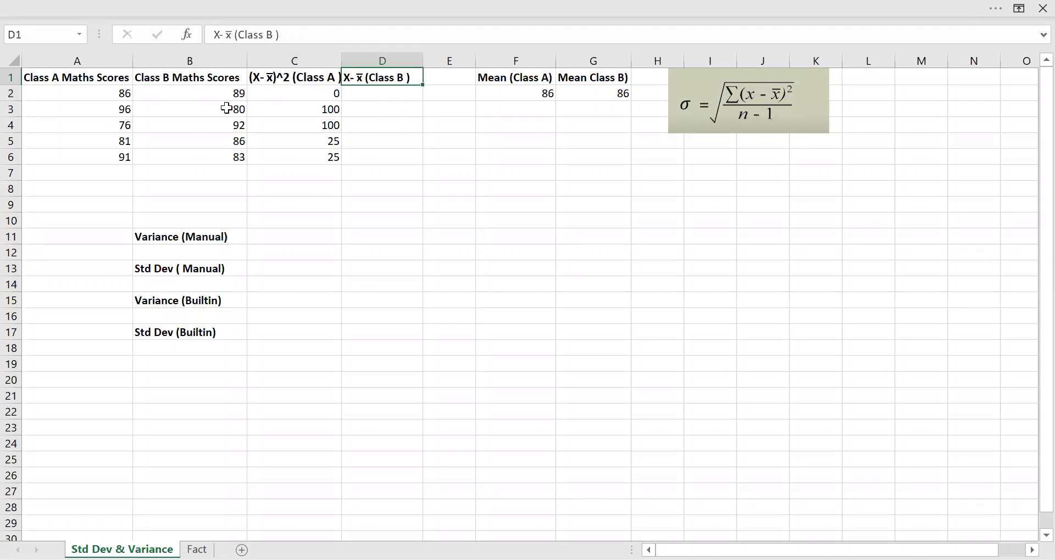
click(214, 34)
text(()
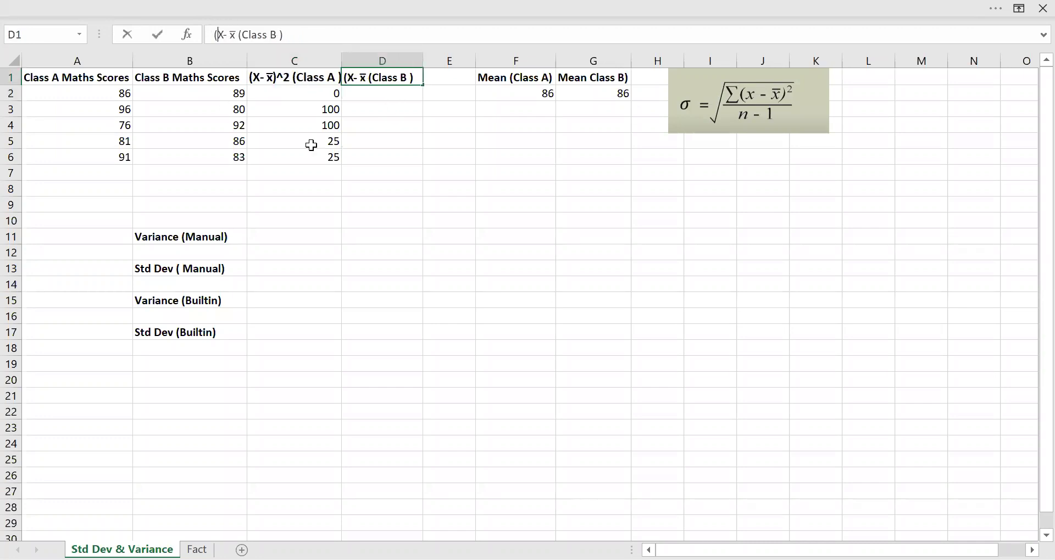
click(237, 34)
text()^2)
key(Return)
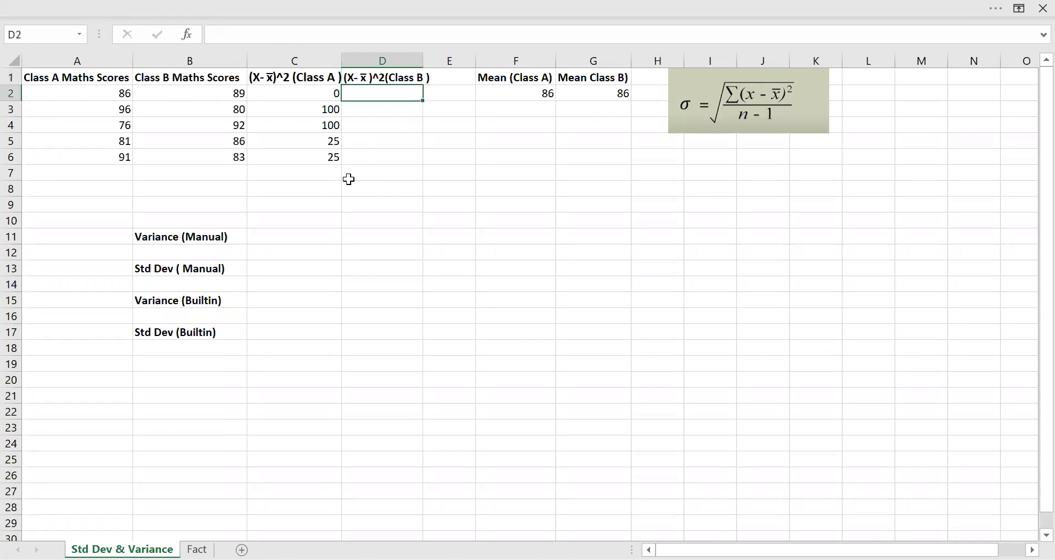
Enter =(B2-$G$2)^2 in D2 and fill it down to D6 (9, 36, 36, 0, 9).
text(=)
click(217, 95)
text(-)
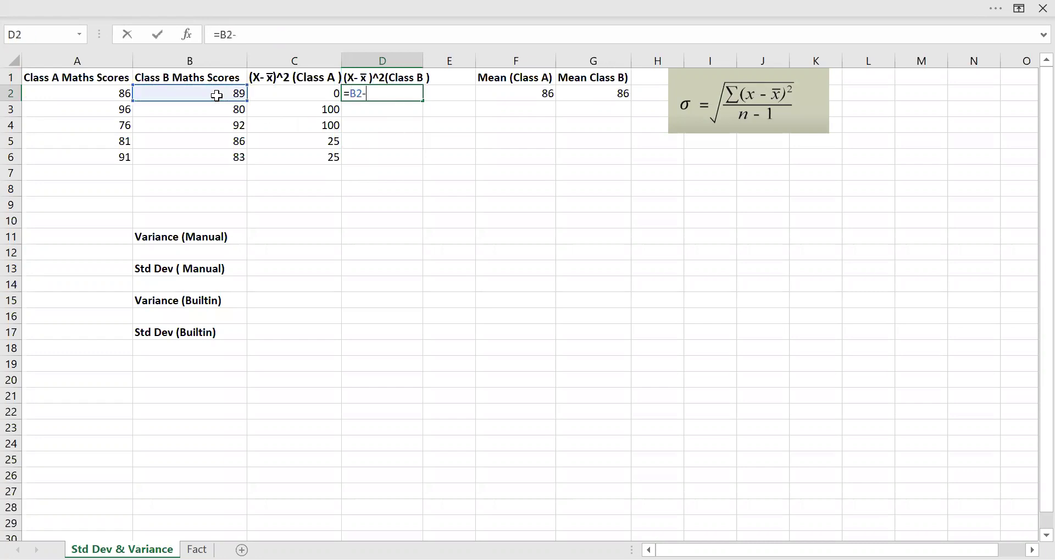
click(590, 90)
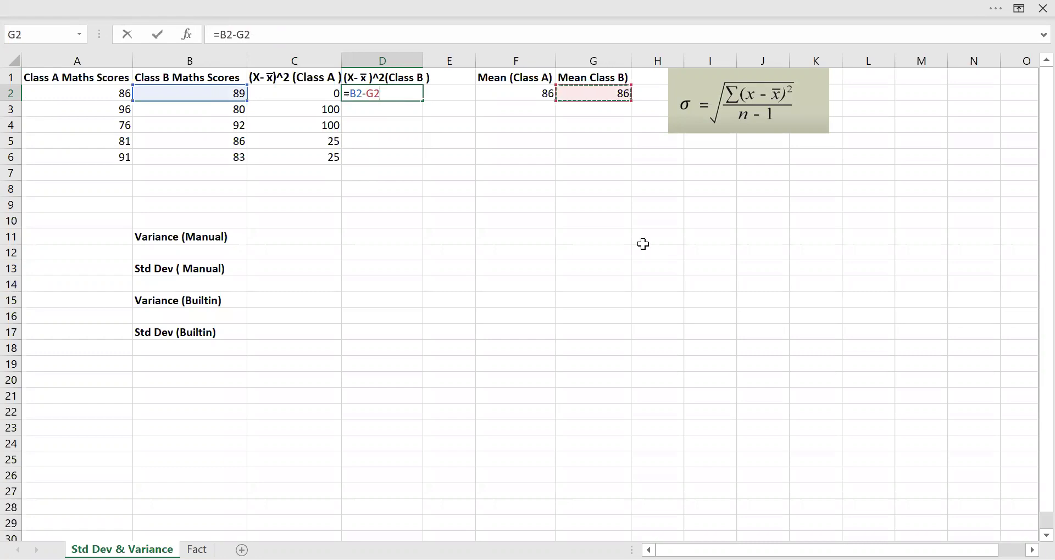
key(F4)
click(289, 36)
text())
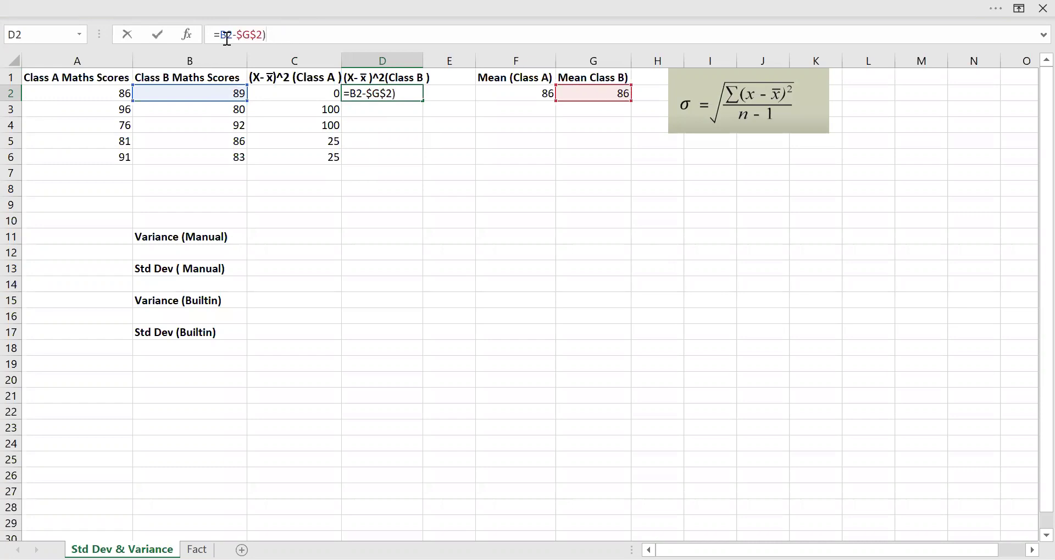
click(218, 35)
text(()
click(308, 40)
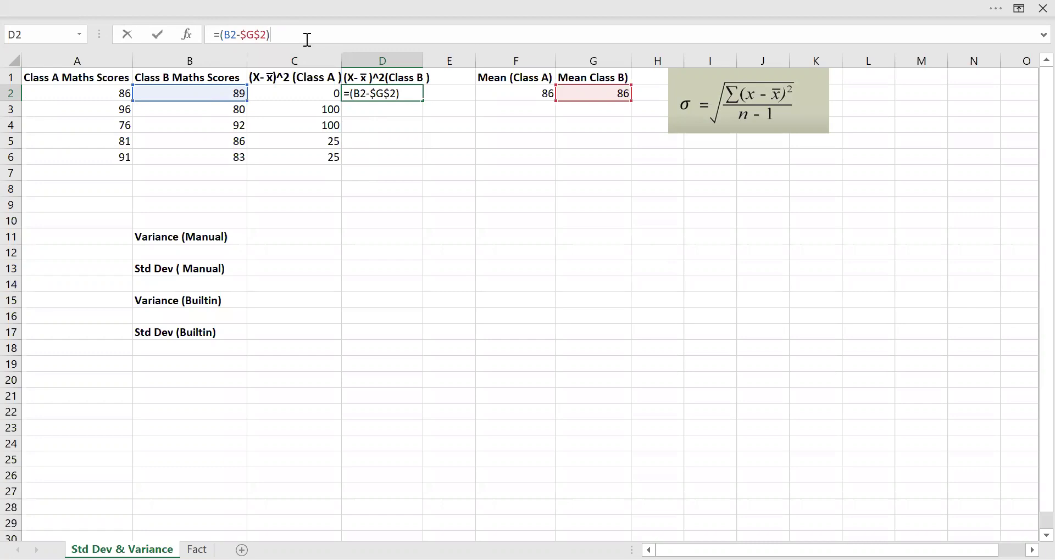
text(^2)
key(Return)
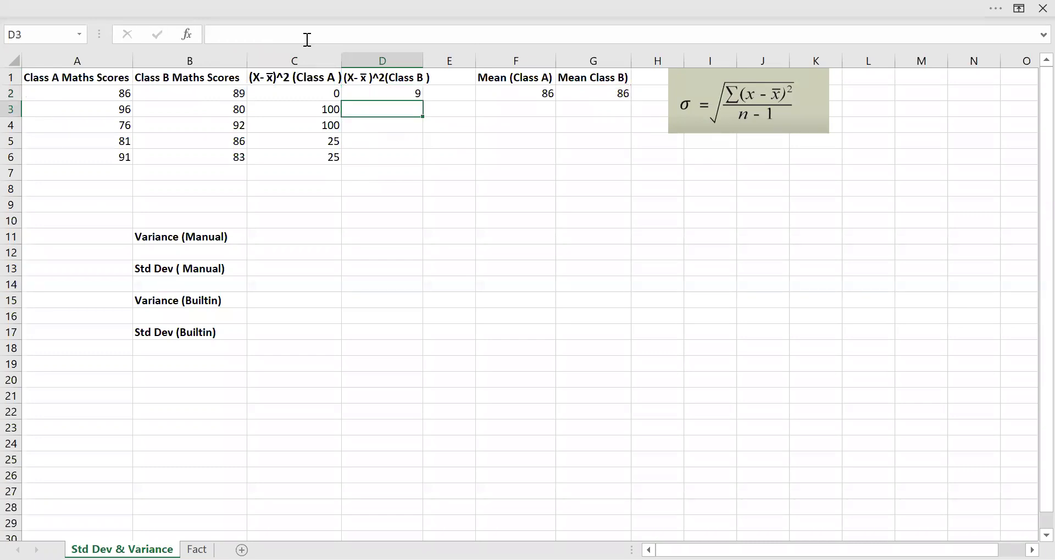
click(405, 97)
drag(421, 103, 422, 159)
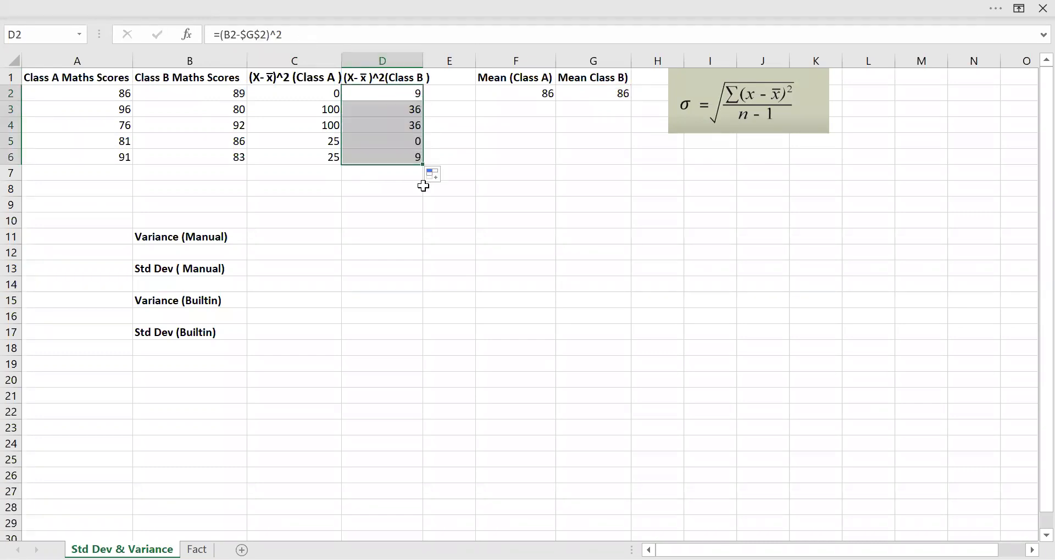
click(506, 201)
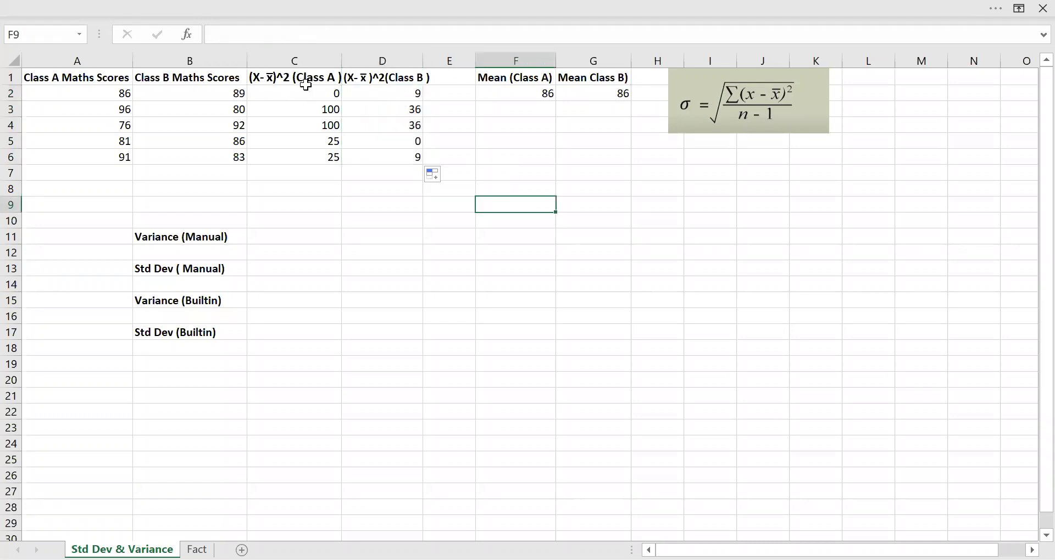
Enter =SUM(C2:C6)/(5-1) in C11 for Class A's manual variance of 62.5.
click(325, 237)
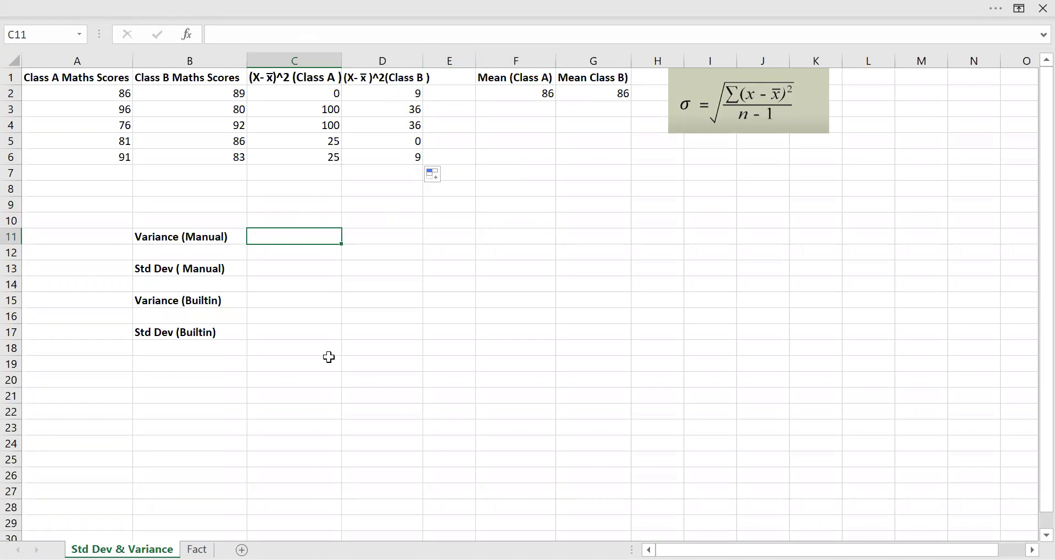
text(=SUM()
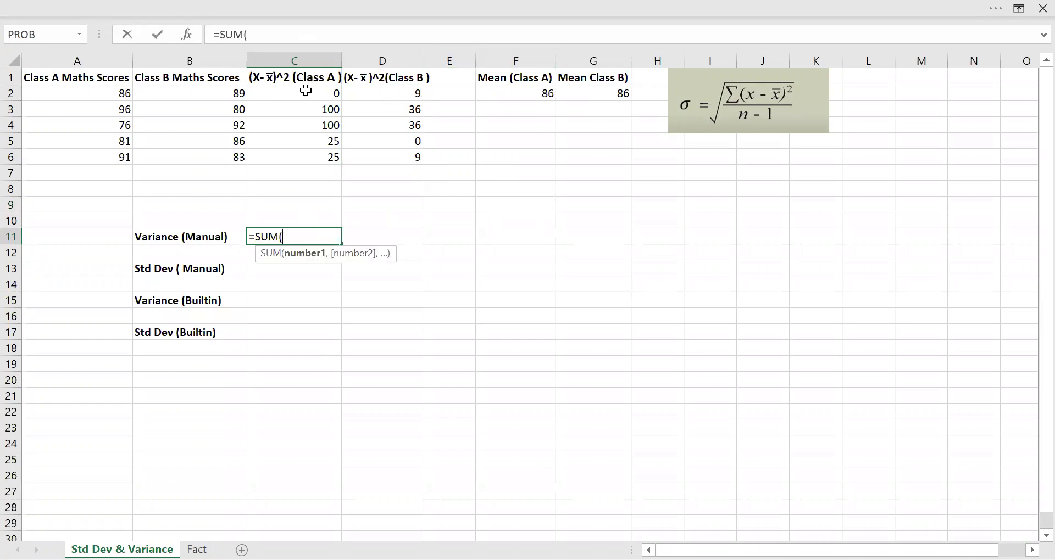
drag(306, 91, 316, 160)
text())
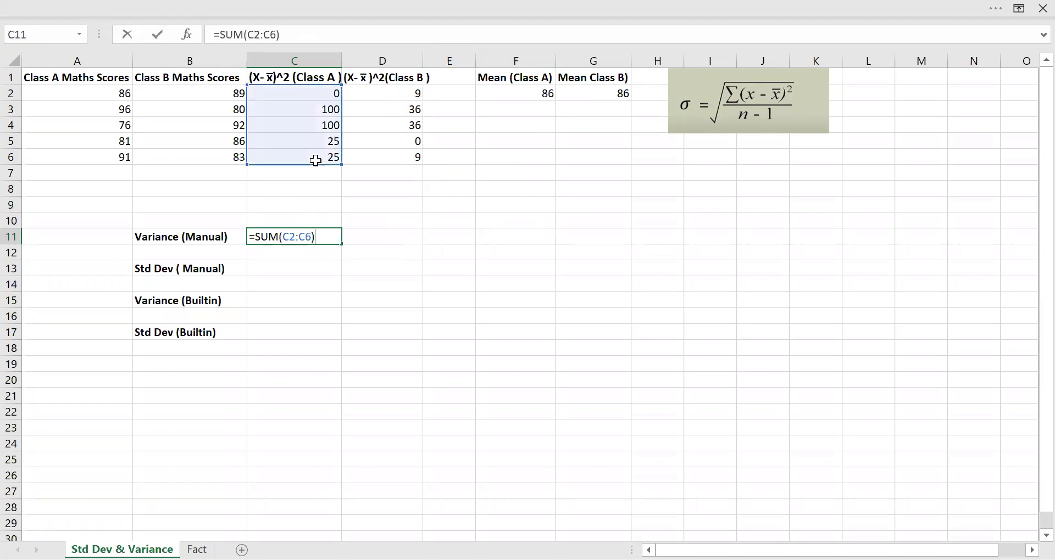
key(Return)
click(324, 235)
click(311, 33)
text(/)
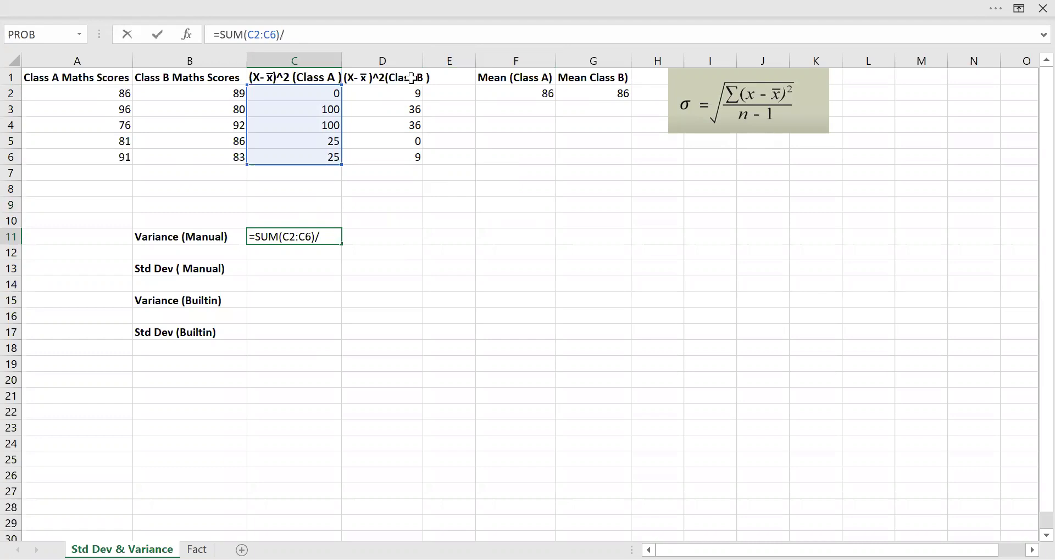
text(5-1)
key(Return)
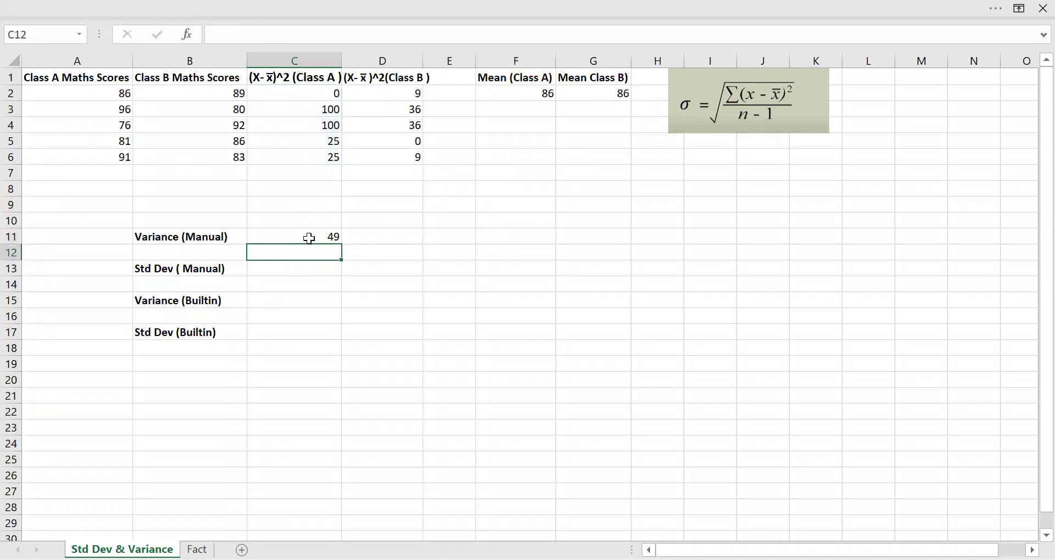
click(310, 238)
click(286, 34)
text(())
key(Return)
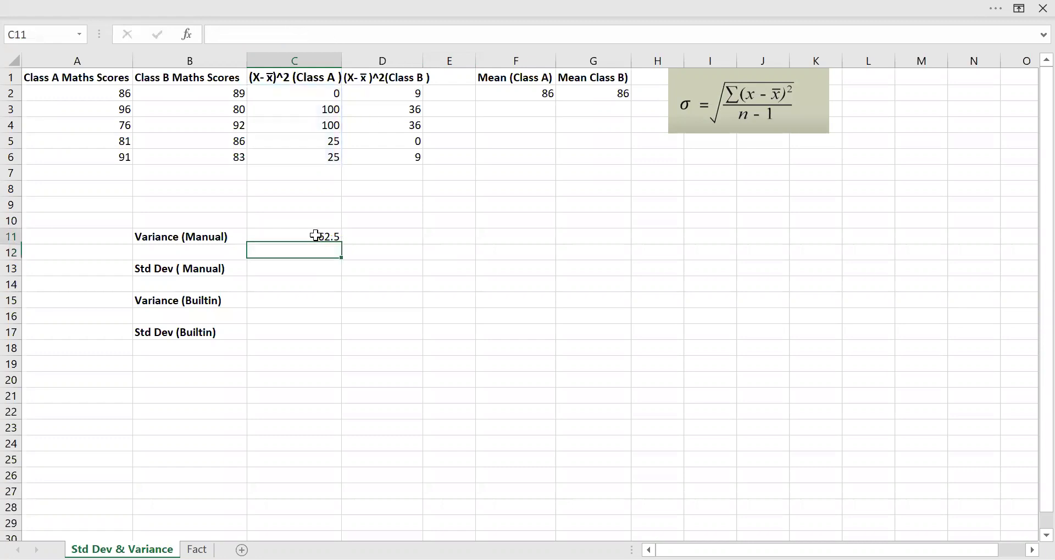
click(316, 236)
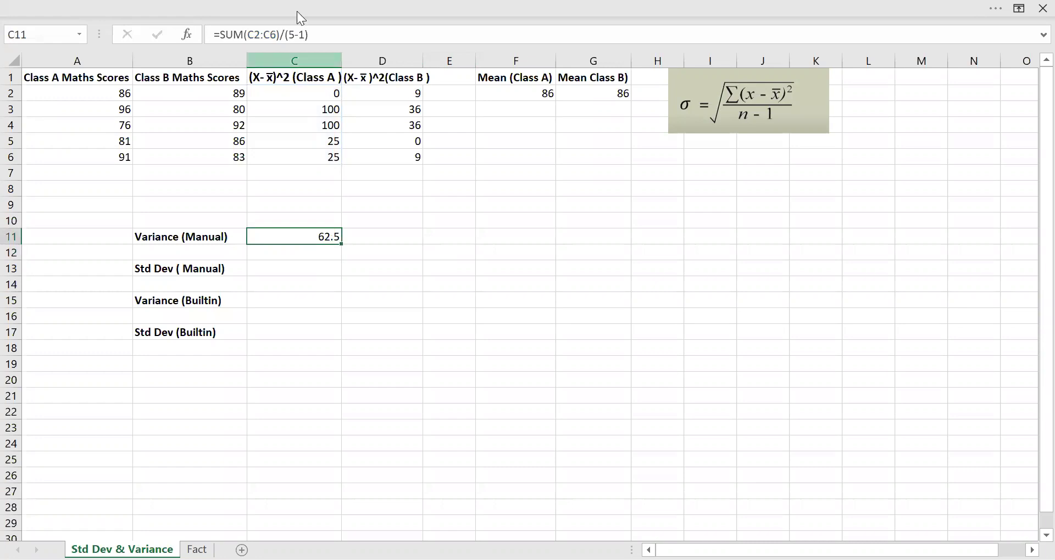
Enter =SUM(D2:D6)/(5-1) in D11 for Class B's manual variance of 22.5.
click(407, 234)
text(=)
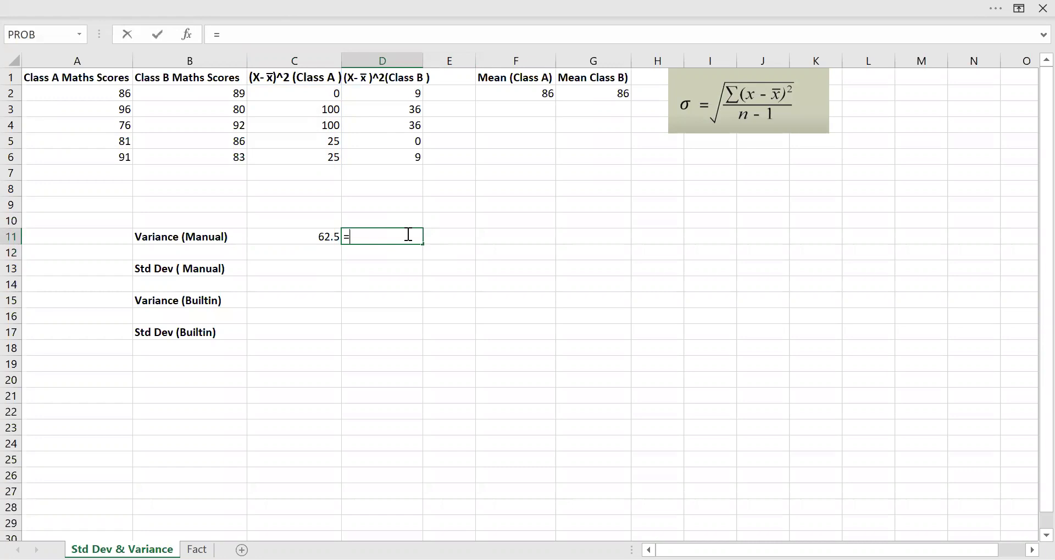
text(SUM()
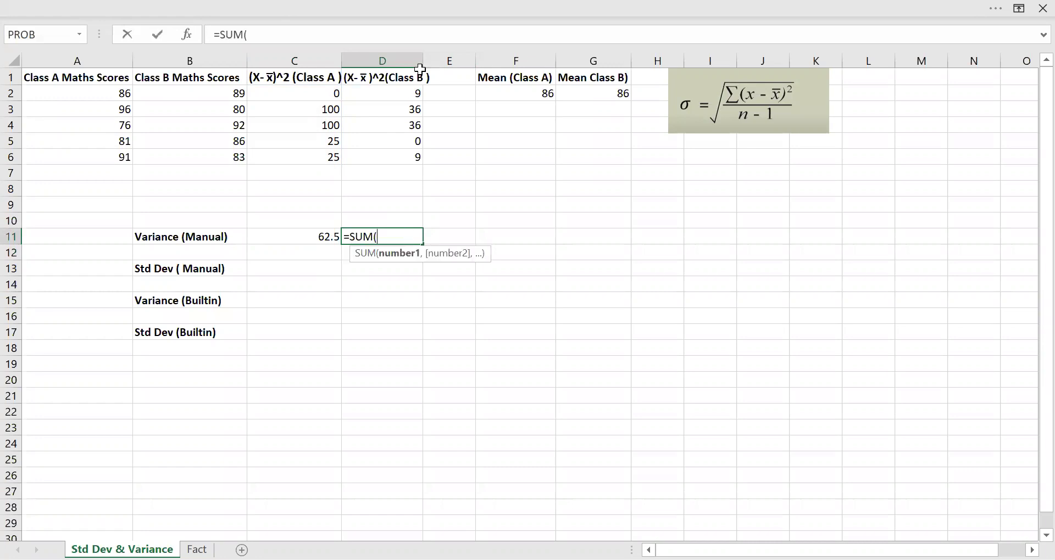
drag(403, 91, 404, 158)
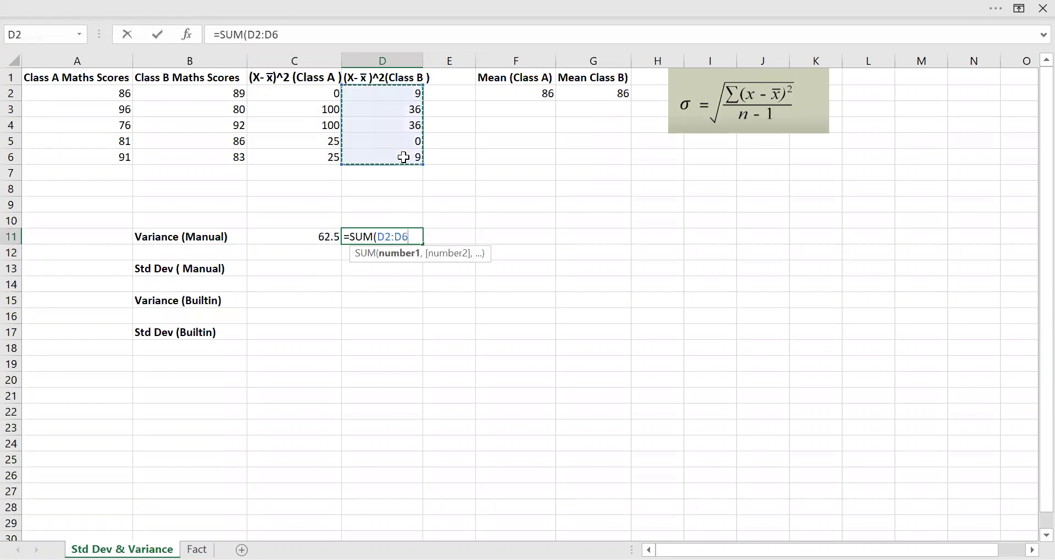
text()/()
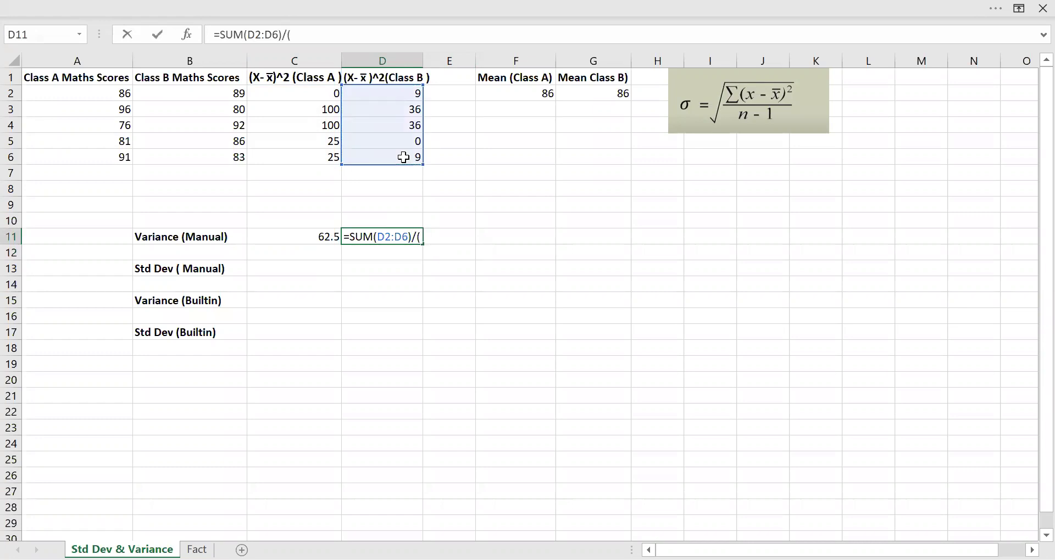
text(5-1))
key(Return)
click(397, 235)
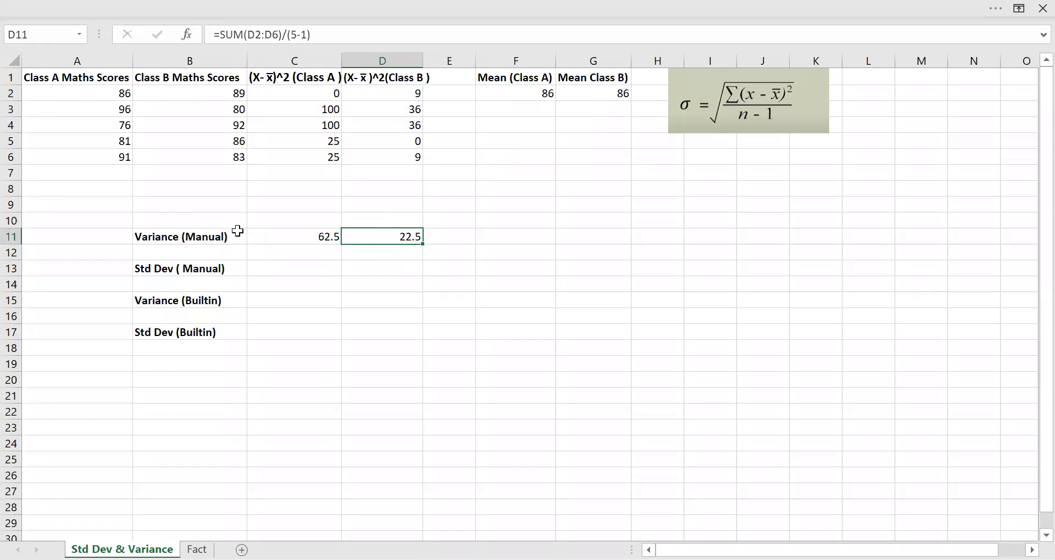
click(311, 268)
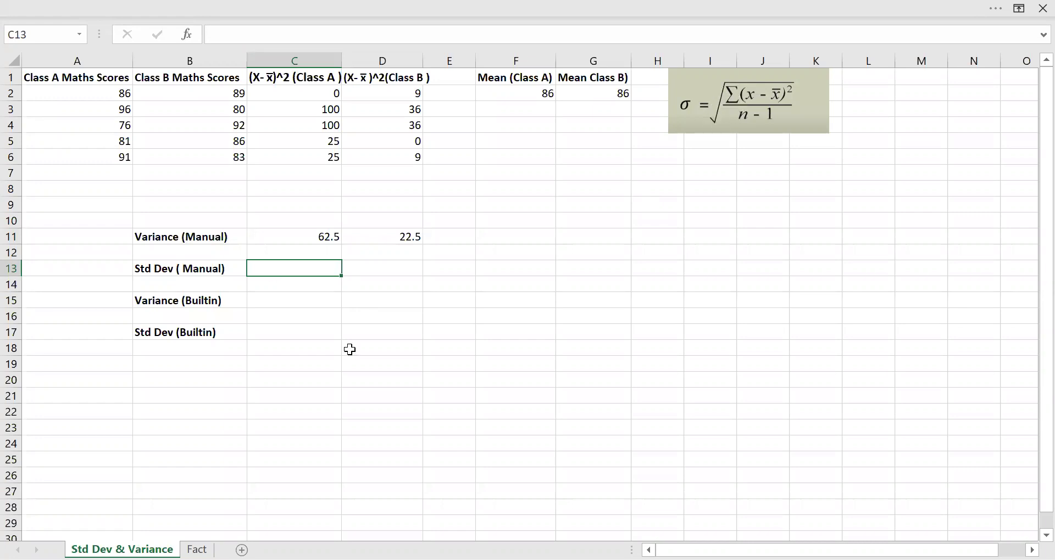
Enter =SQRT(C11) in C13 for Class A's standard deviation of 7.91.
text(=sq)
key(Tab)
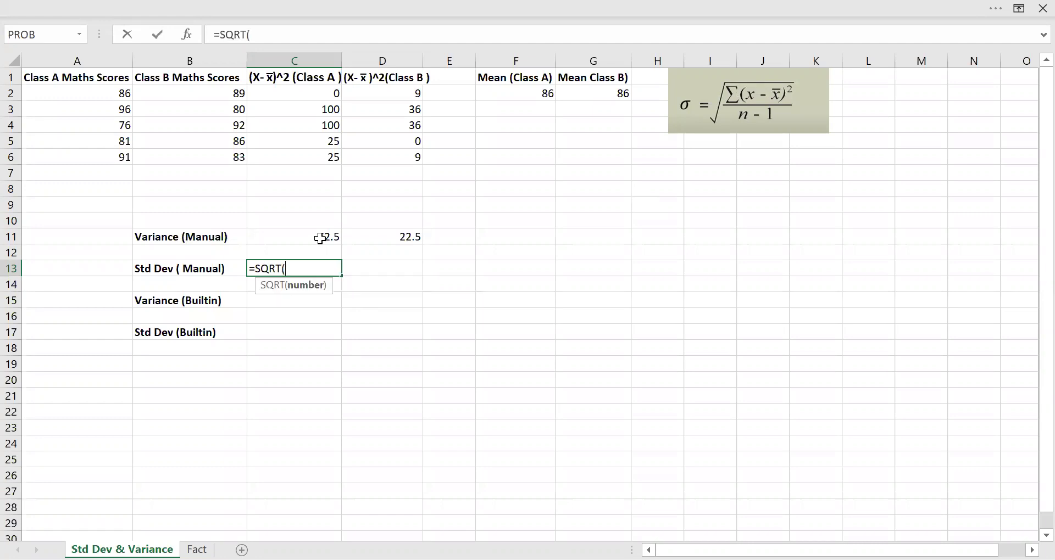
click(321, 238)
text())
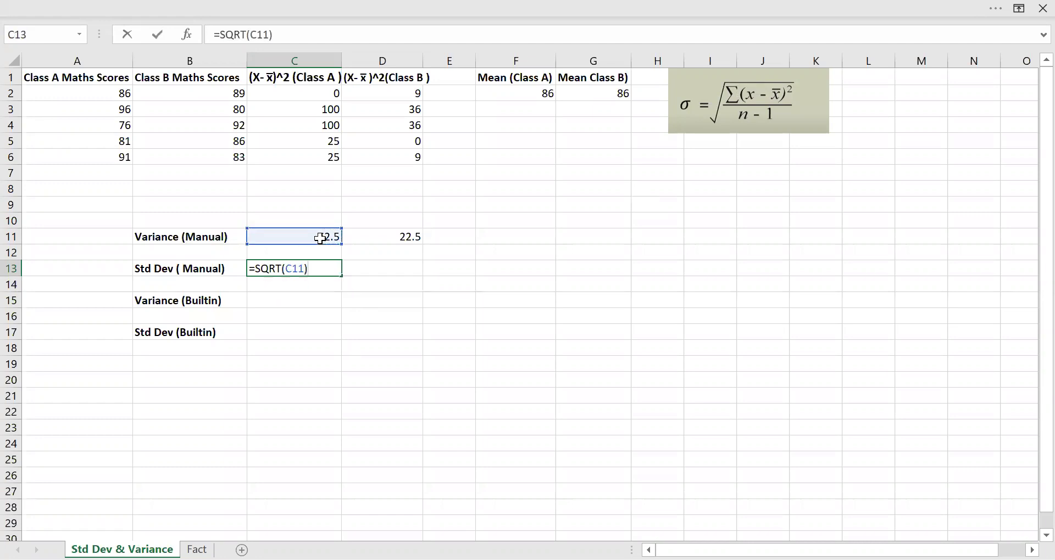
key(Return)
click(280, 267)
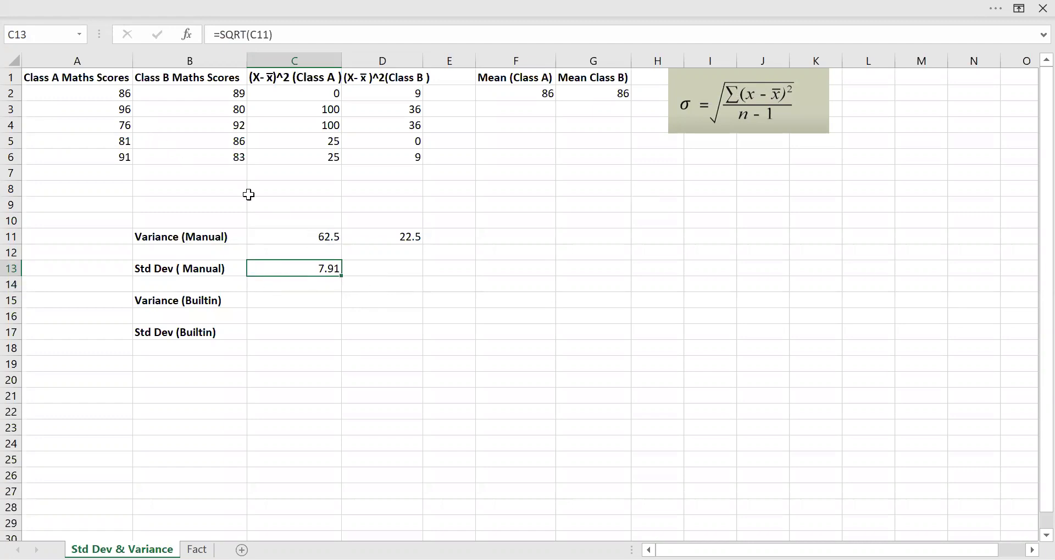
Enter =SQRT(D11) in D13 for Class B's standard deviation of 4.74.
click(406, 274)
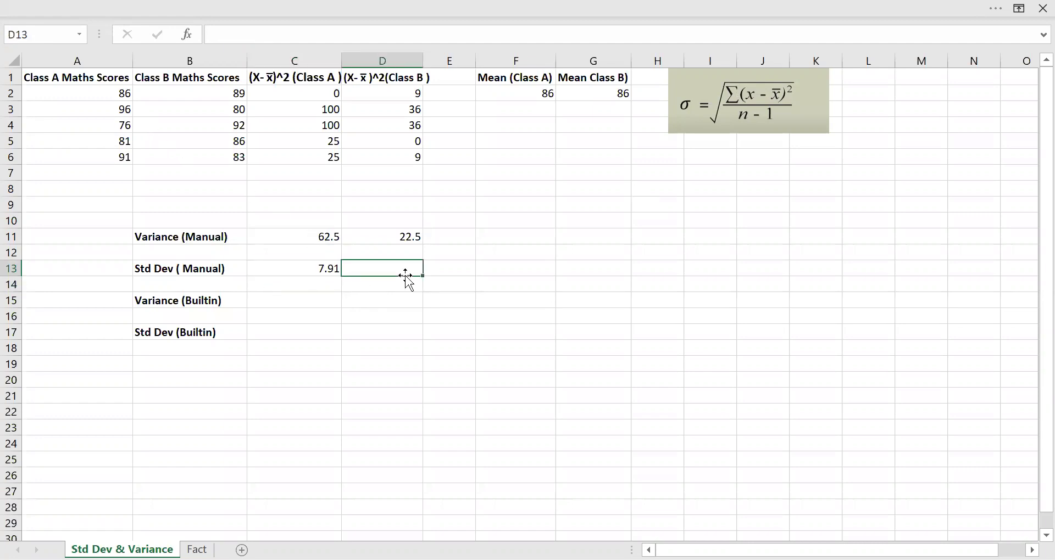
text(=SQRT()
click(406, 237)
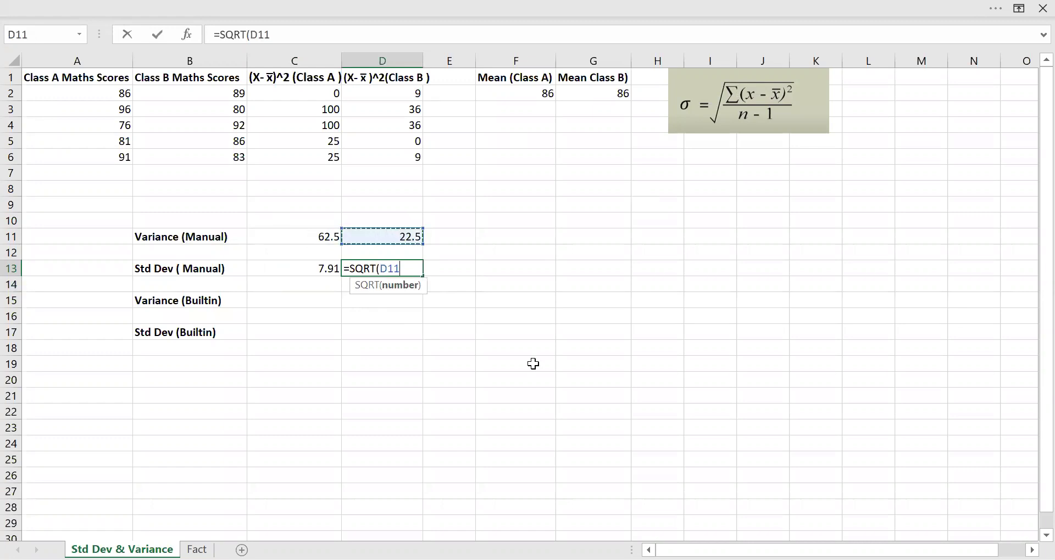
key(Return)
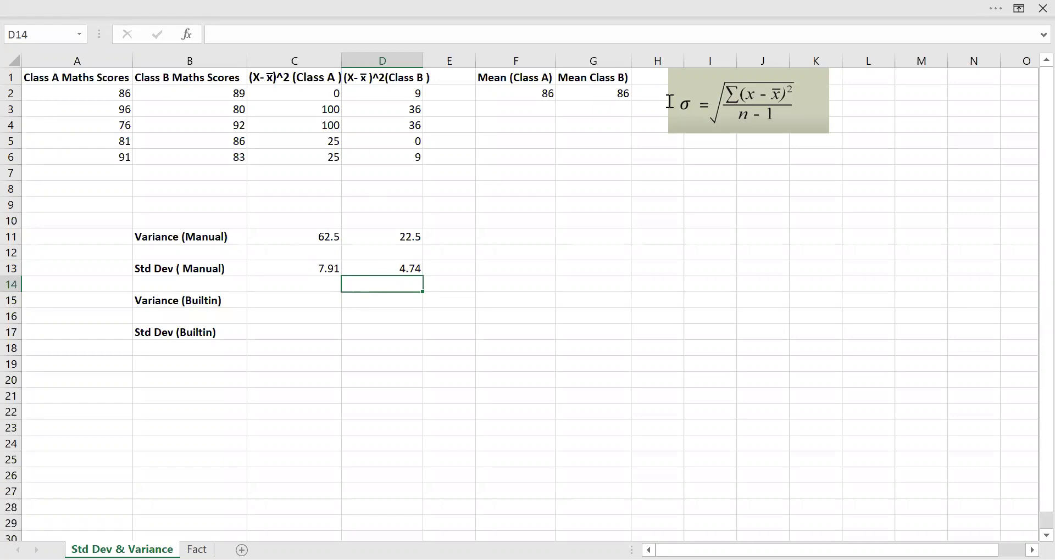
Enter =VAR(A2:A6) in C15 for Class A's built-in variance of 62.5.
click(311, 301)
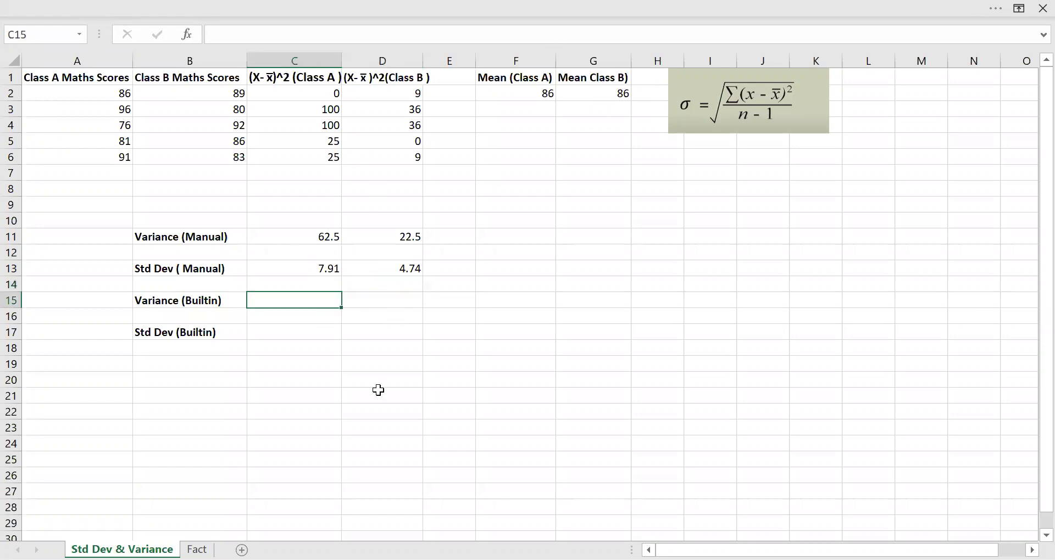
text(=var)
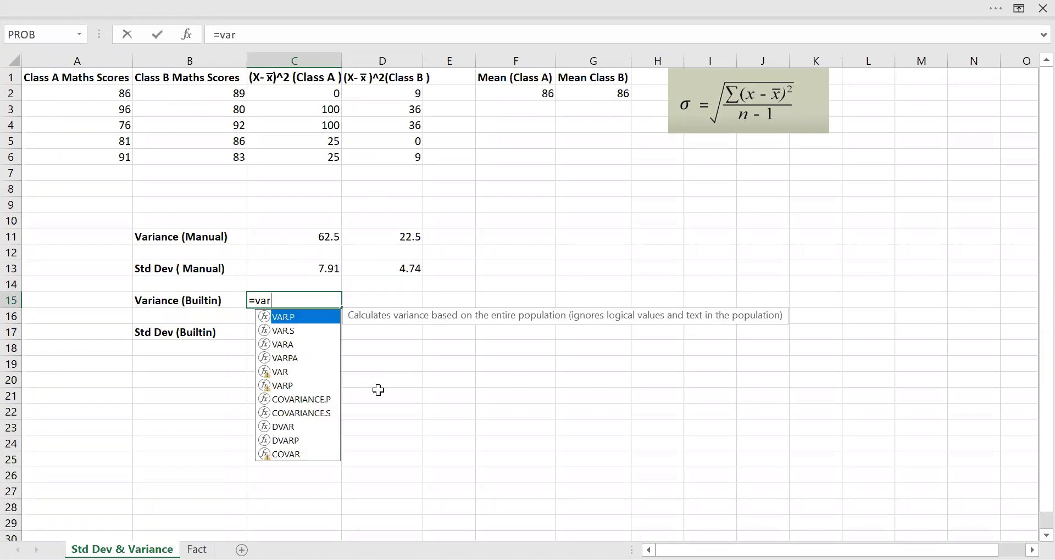
double_click(278, 372)
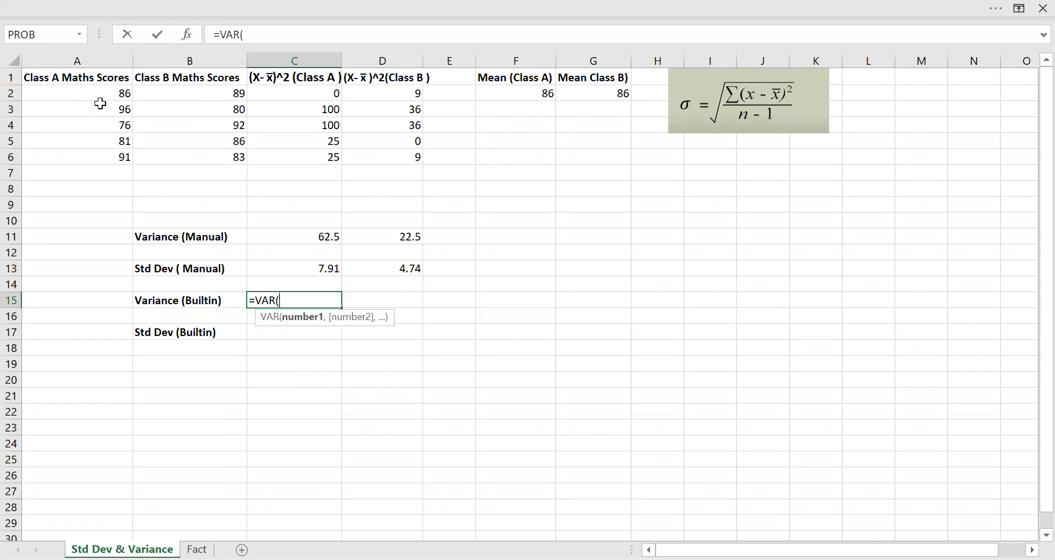
drag(100, 104, 105, 159)
text())
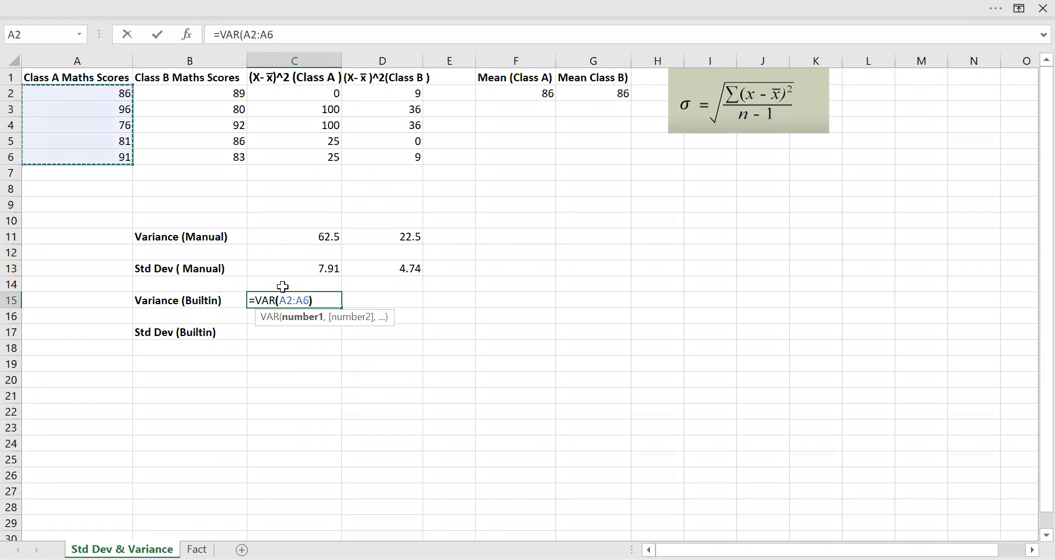
key(Return)
Enter =VAR(B2:B6) in D15 for Class B's built-in variance of 22.5.
click(405, 300)
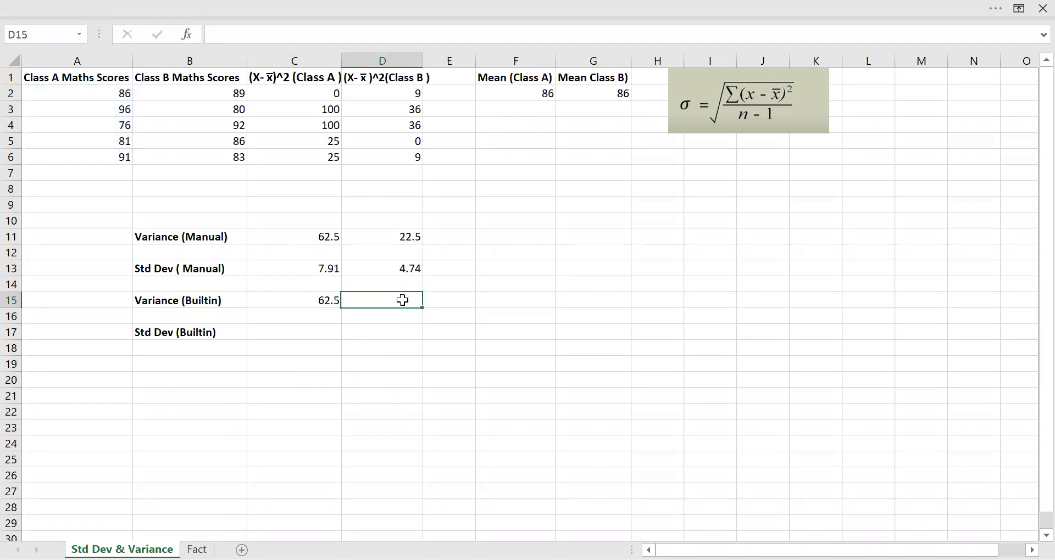
text(=VAR()
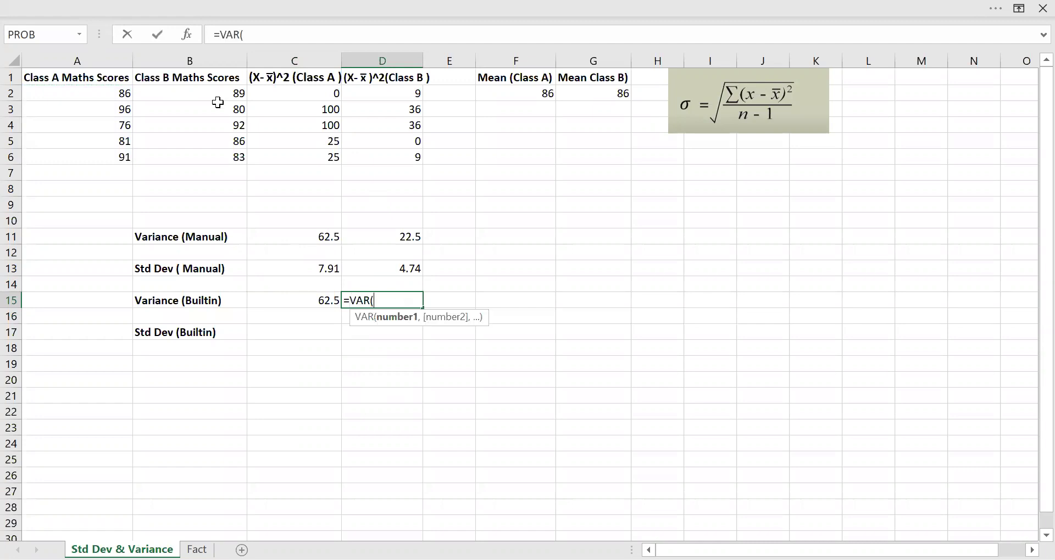
drag(218, 103, 229, 156)
key(Return)
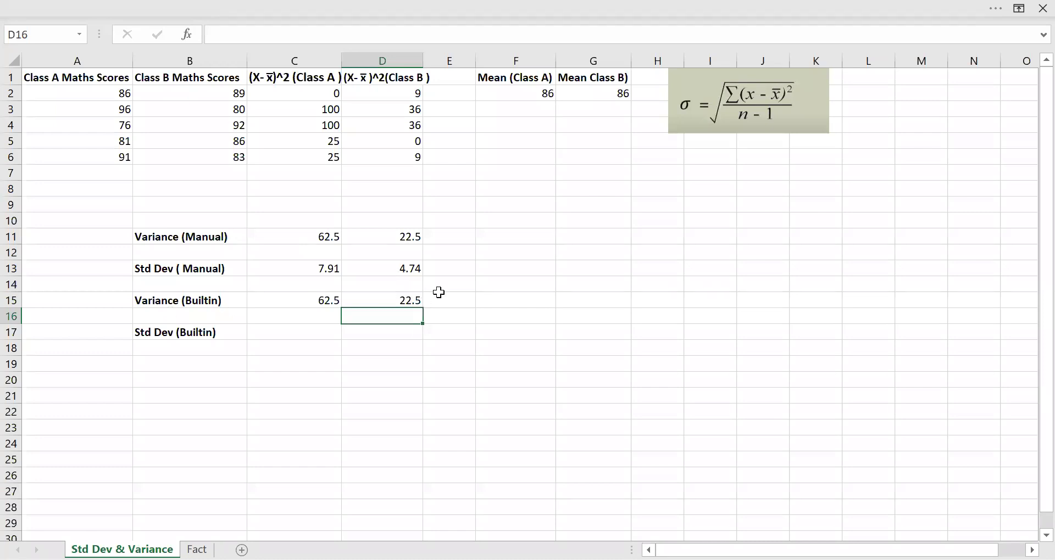
Enter =STDEV(A2:A6) in C17 for Class A's built-in standard deviation.
click(309, 341)
text(=)
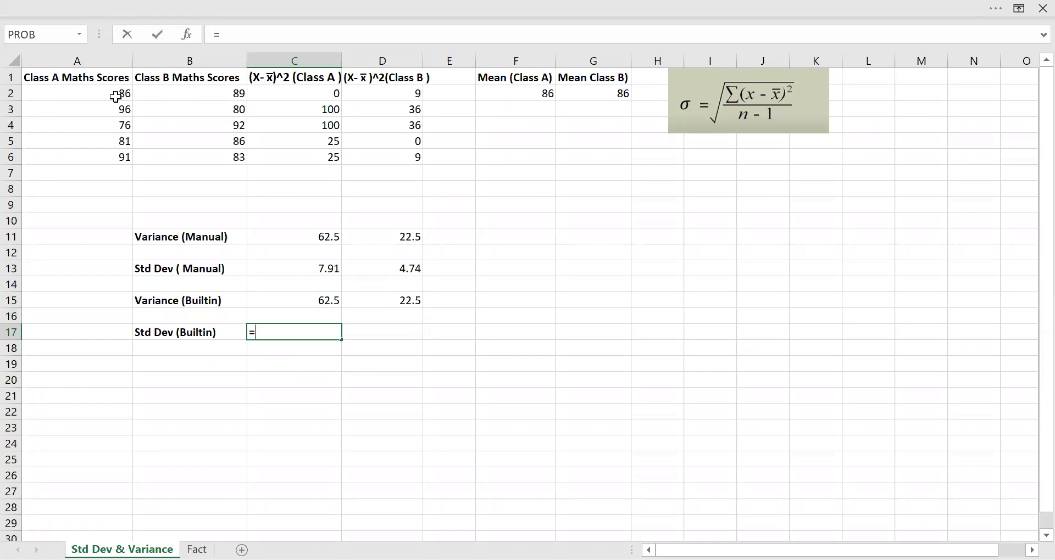
text(STDEV()
drag(117, 96, 126, 153)
text())
key(Return)
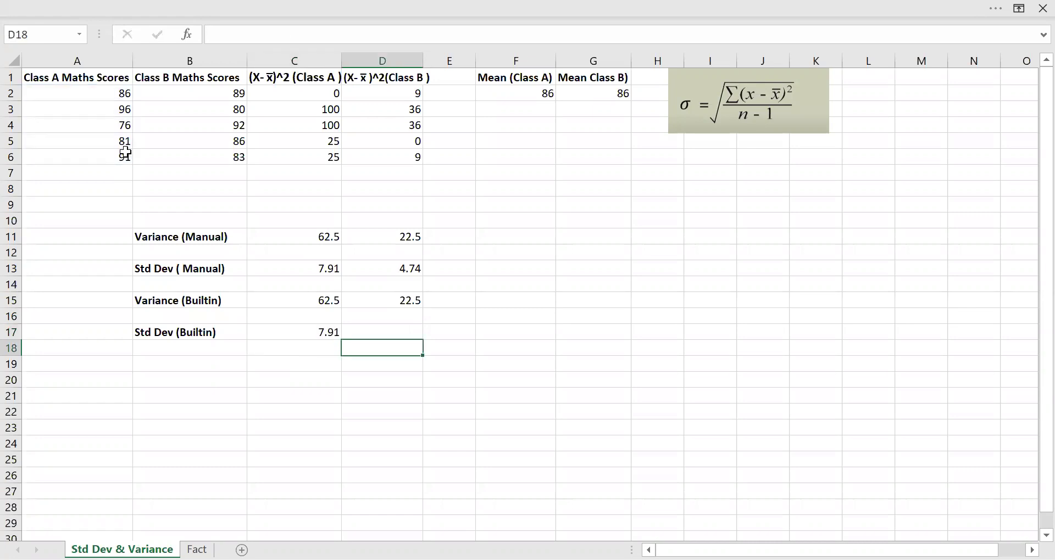
Enter =STDEV(B2:B6) in D17 for Class B's built-in standard deviation.
key(Up)
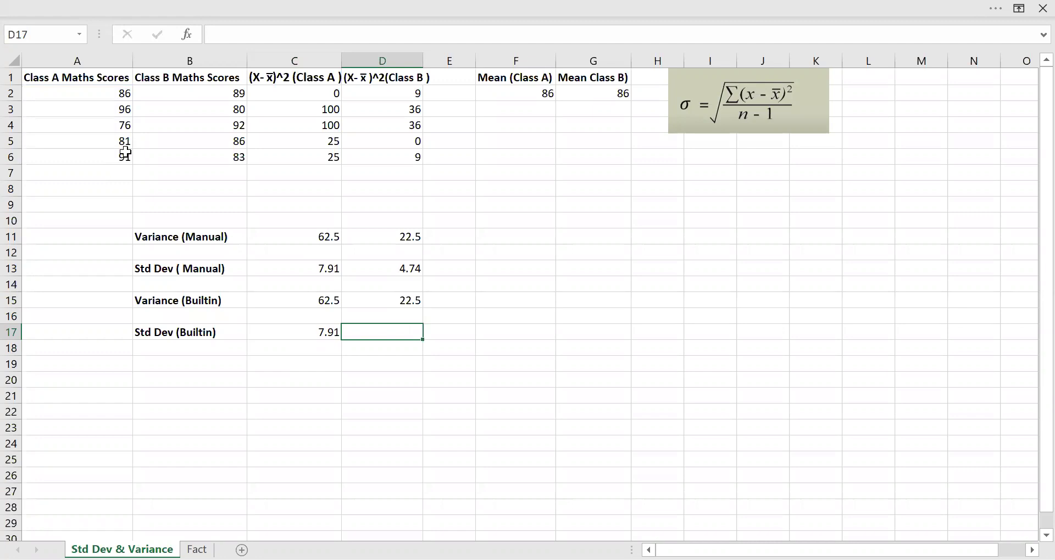
text(=STDEV()
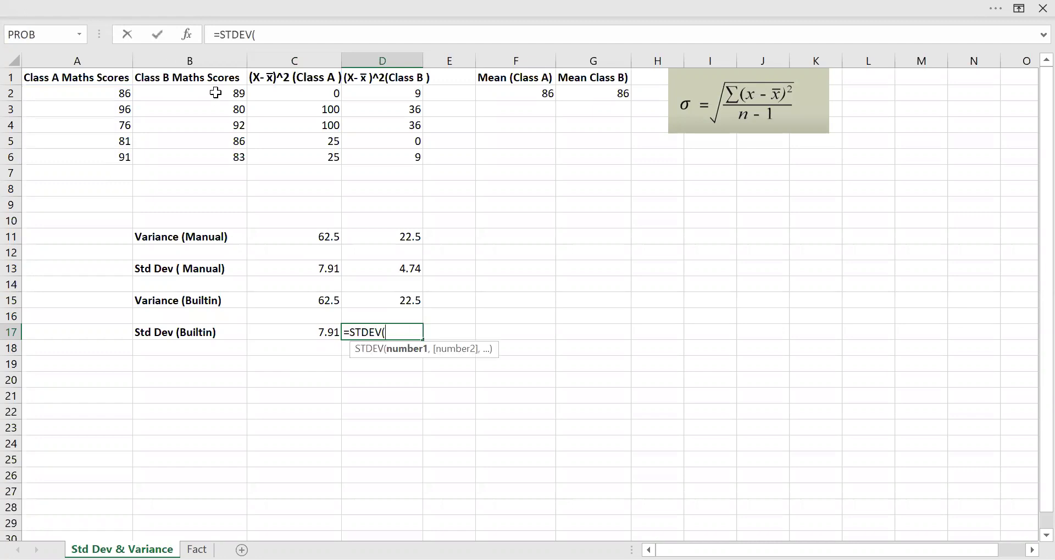
drag(216, 92, 224, 155)
text())
key(Return)
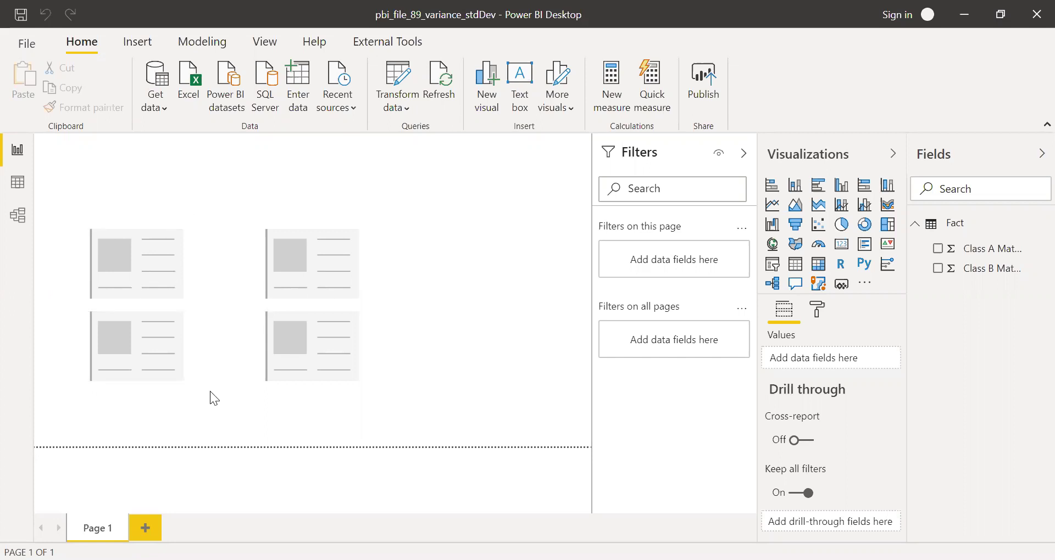
Create measure Var (Class A) = VAR.S('Fact'[Class A Maths Scores]) and show it in the top-left card.
right_click(954, 230)
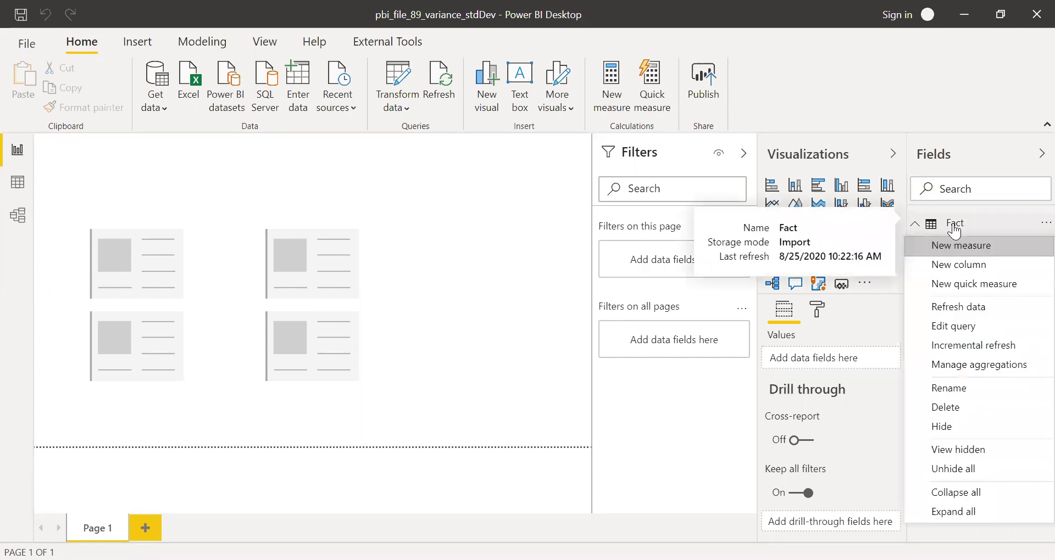
click(962, 245)
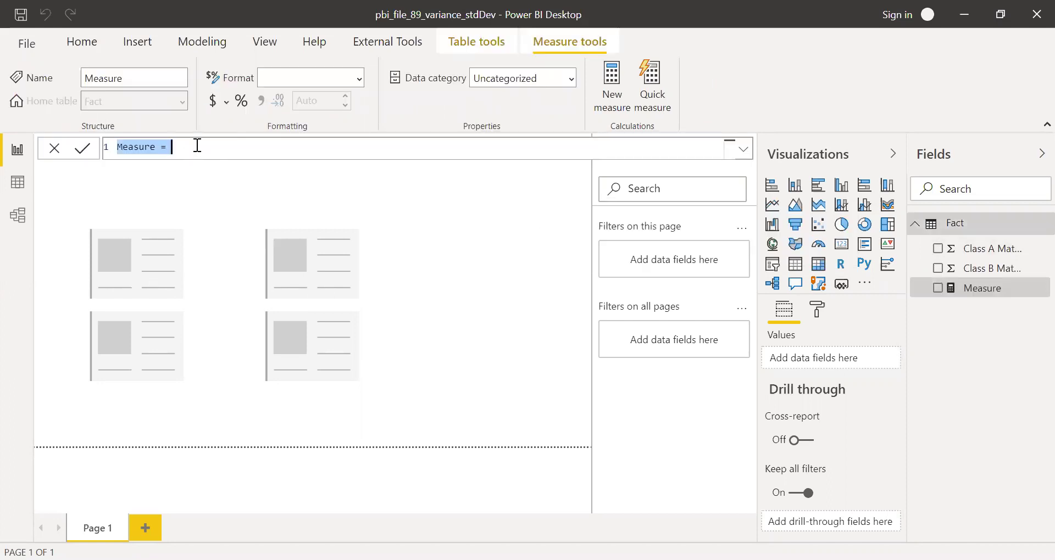
text(Var (Cla)
key(BackSpace)
key(BackSpace)
text(lass A) = var)
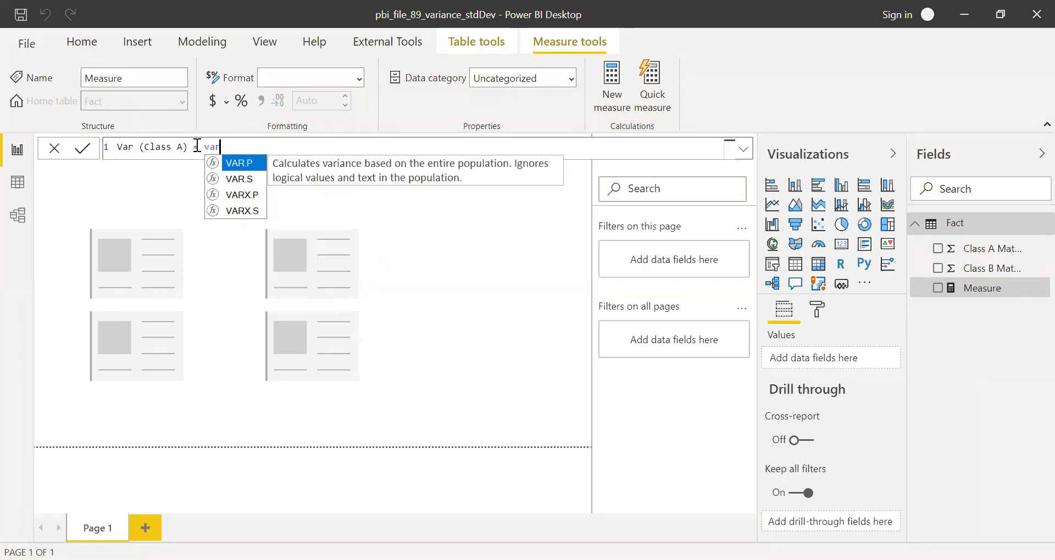
key(Down)
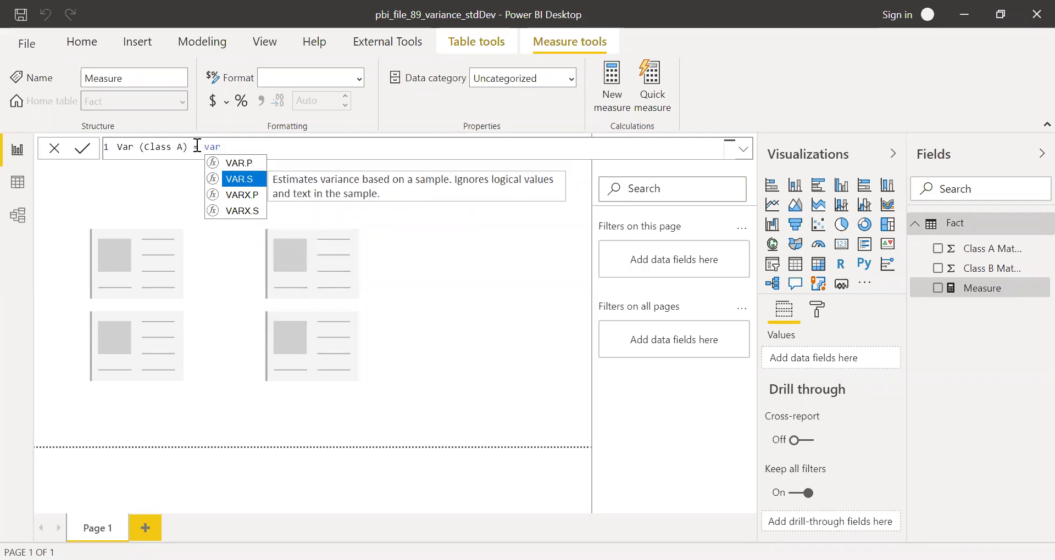
key(Tab)
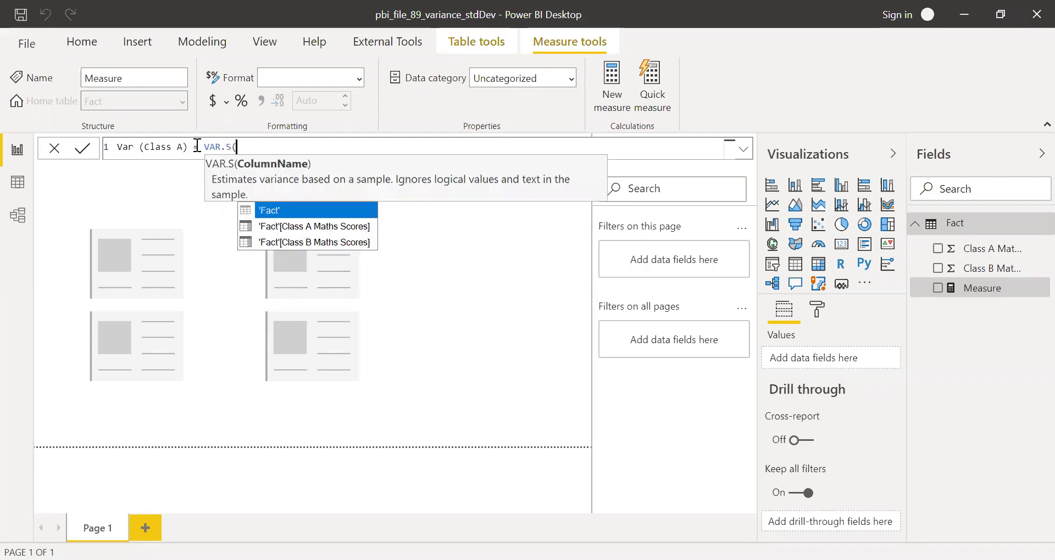
key(Down)
key(Tab)
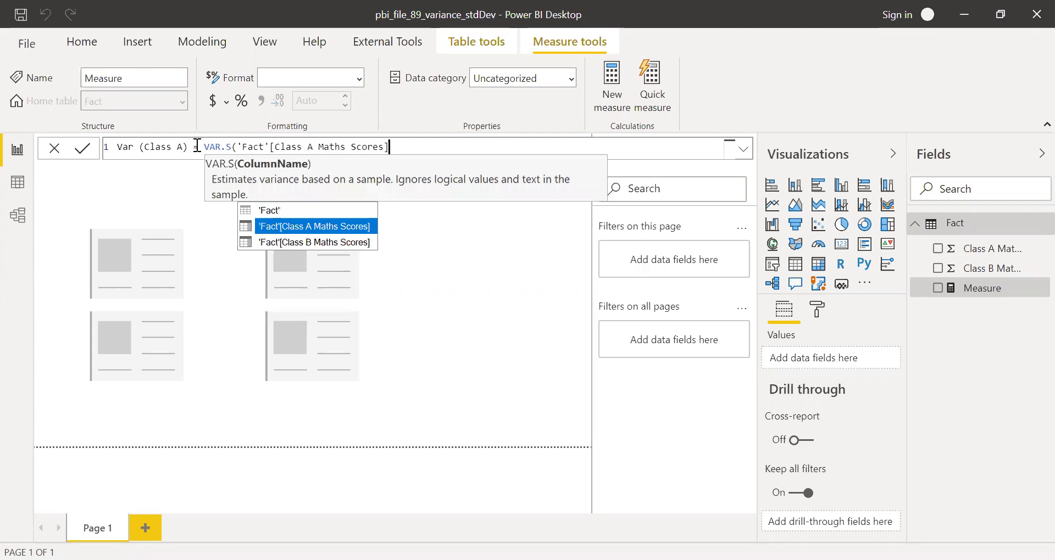
text())
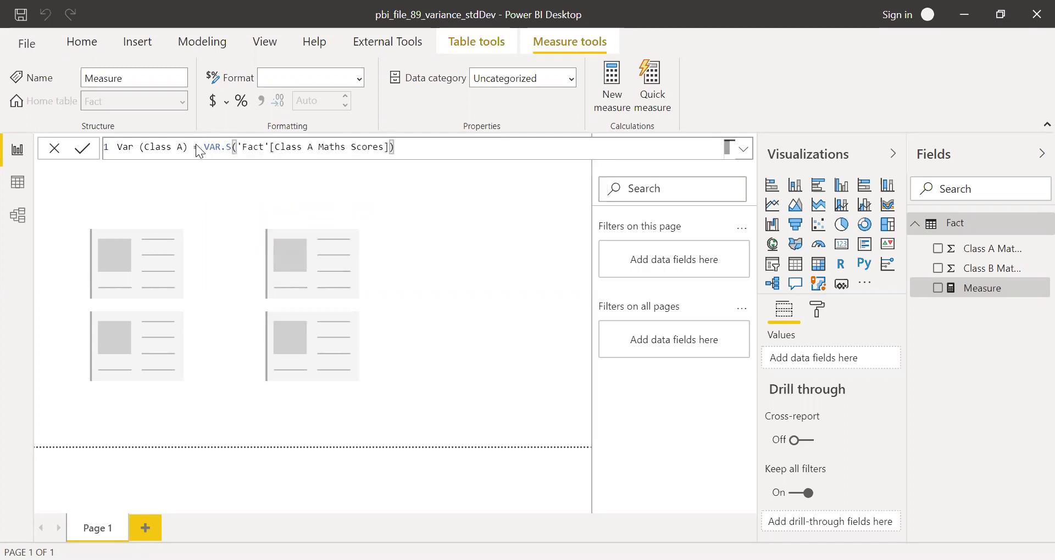
key(Return)
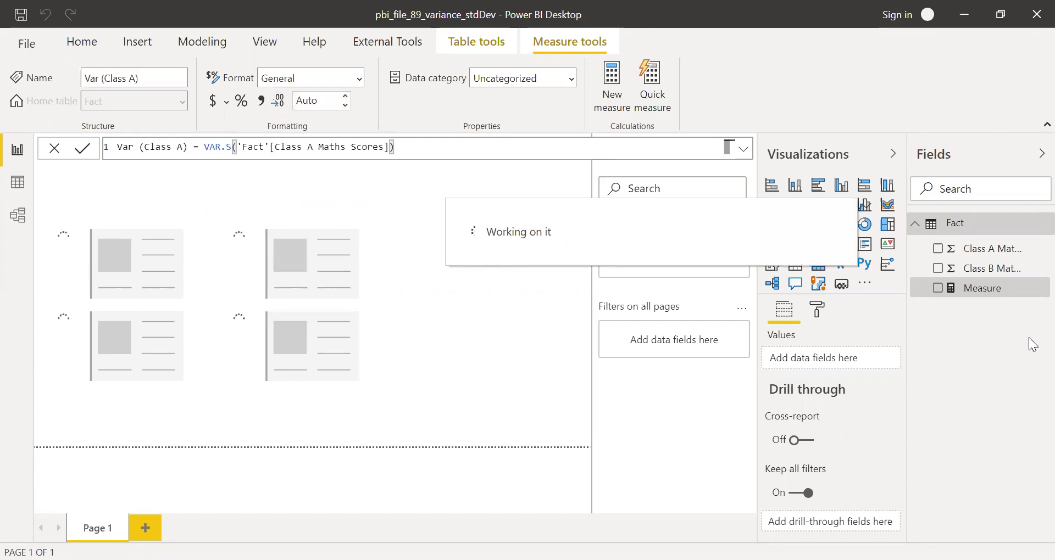
drag(1003, 295, 156, 267)
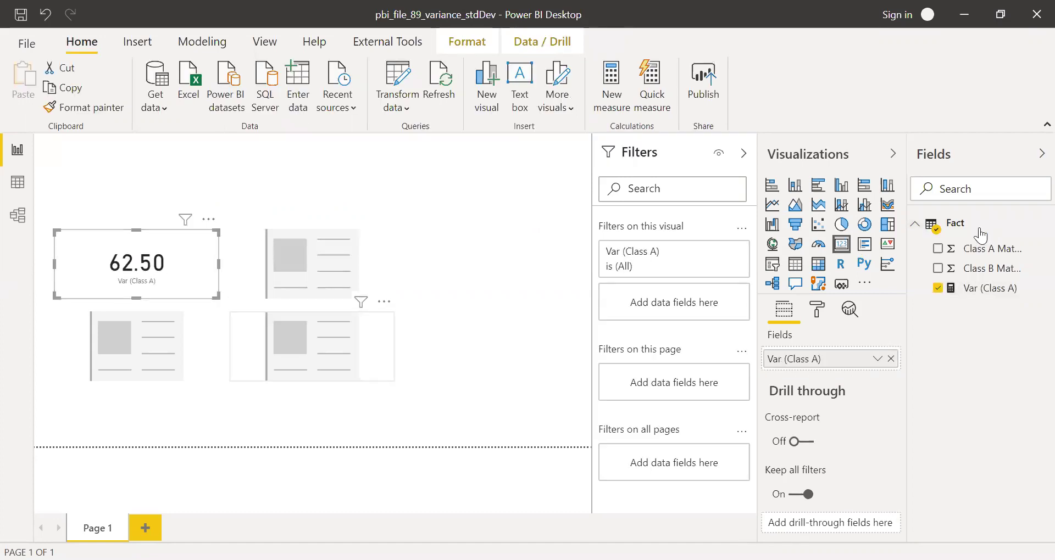
Create measure Var (Class B) = VAR.S('Fact'[Class B Maths Scores]) and show it in the lower-left card.
right_click(963, 230)
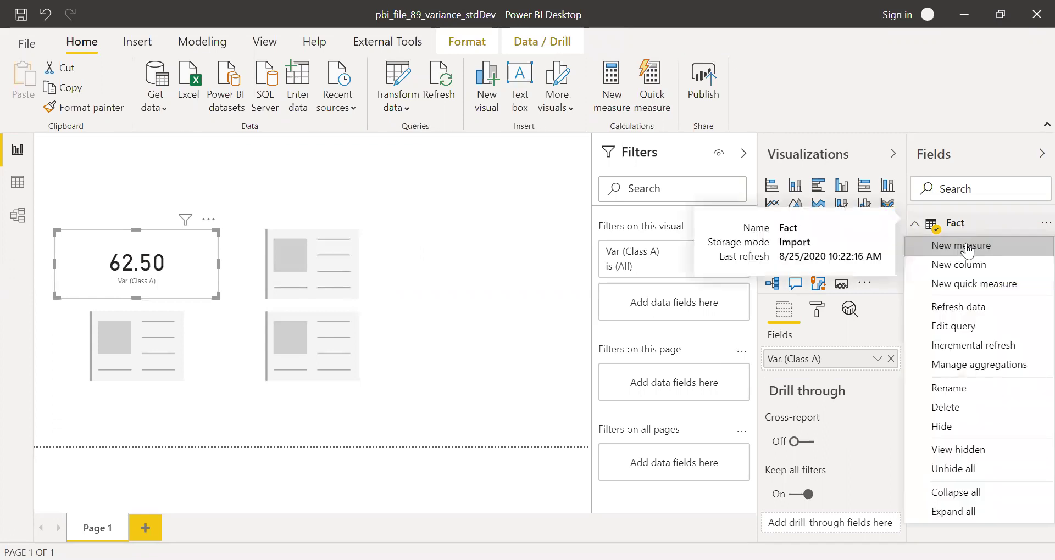
click(967, 247)
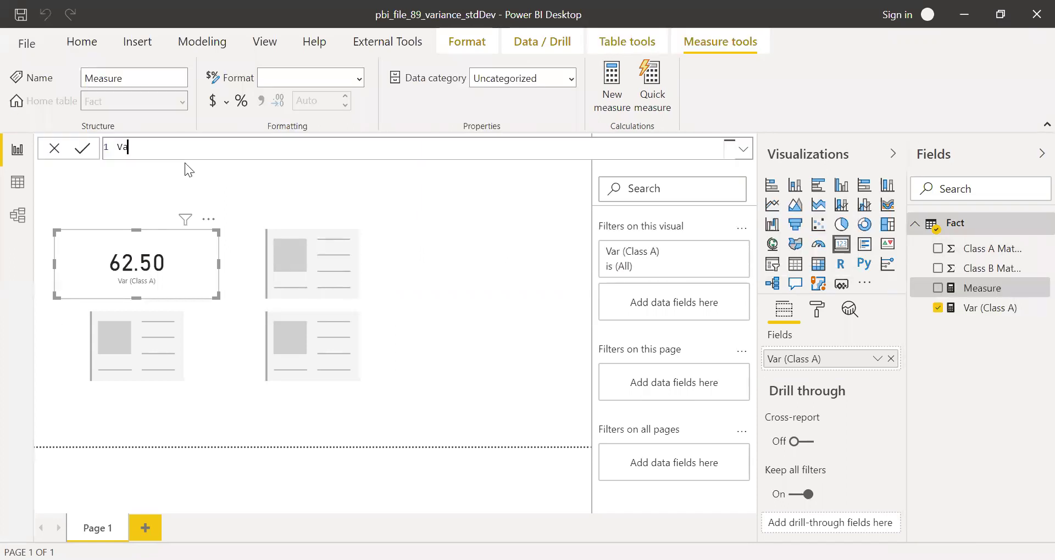
text(Var (Class B) = )
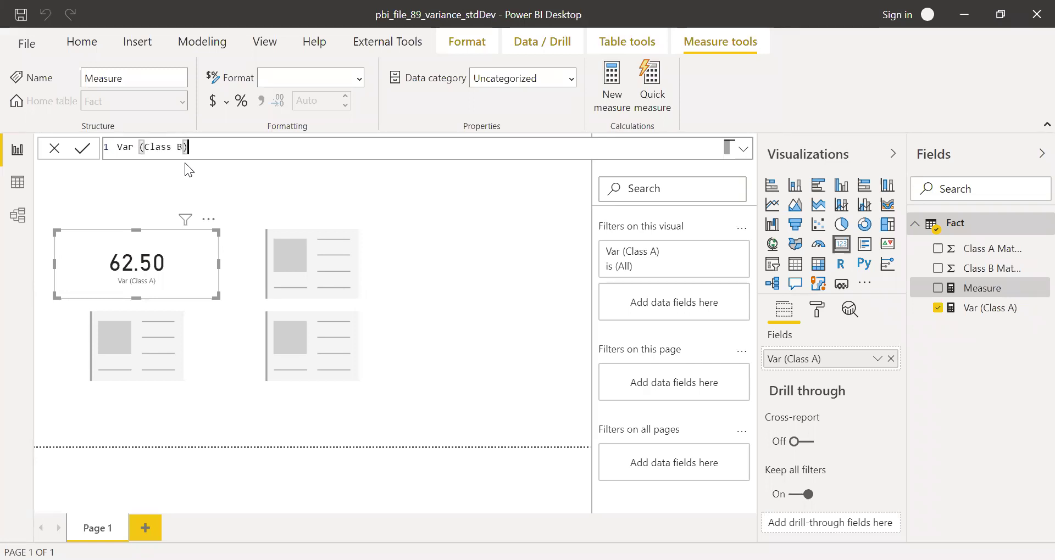
text(var)
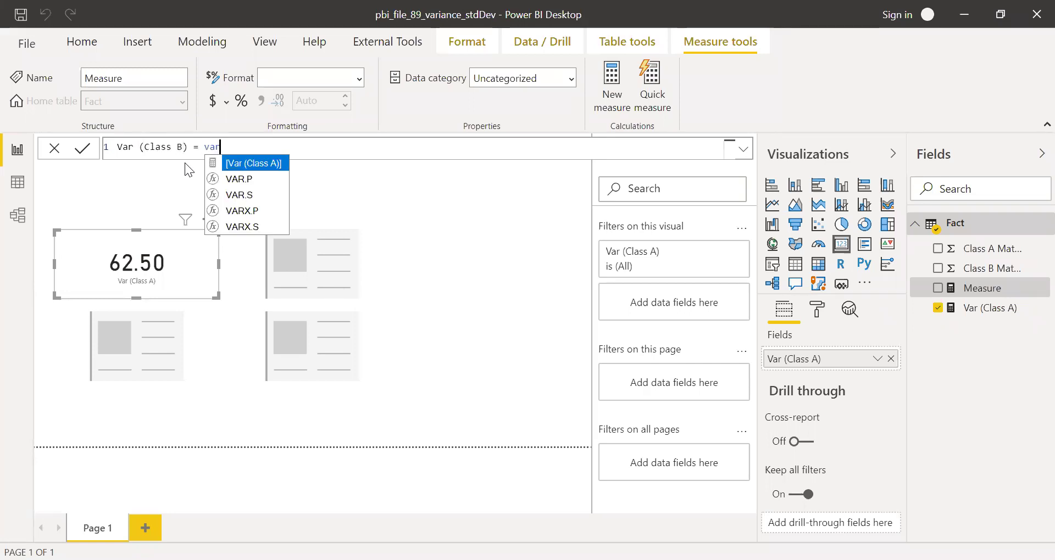
key(Down)
key(Down)
key(Tab)
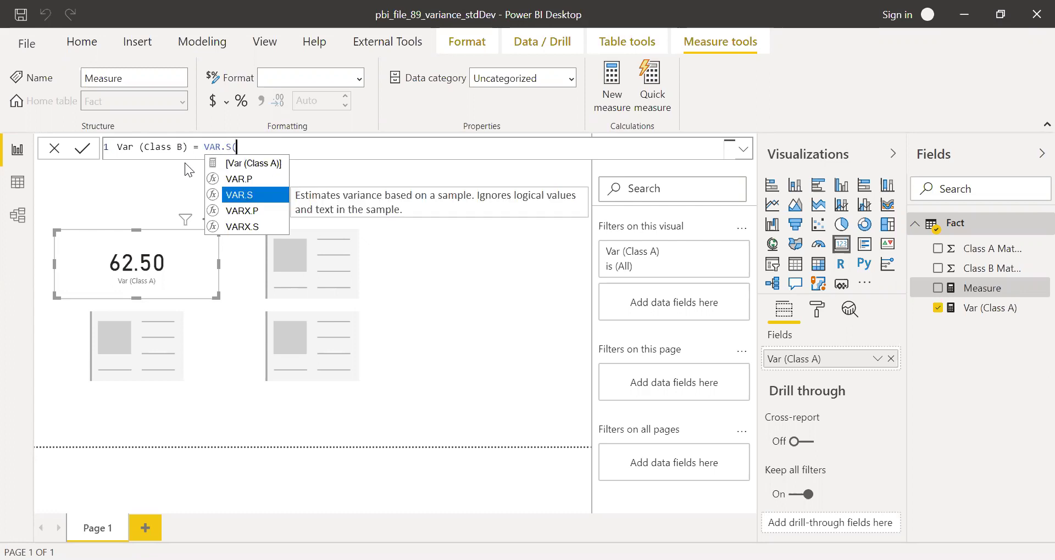
key(Down)
key(Down)
key(Tab)
text())
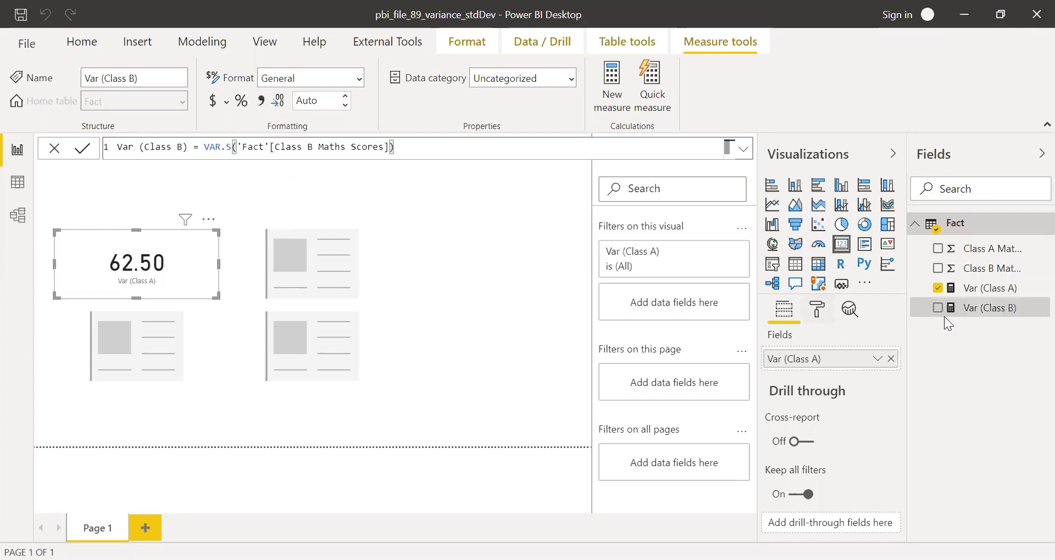
drag(991, 313, 166, 345)
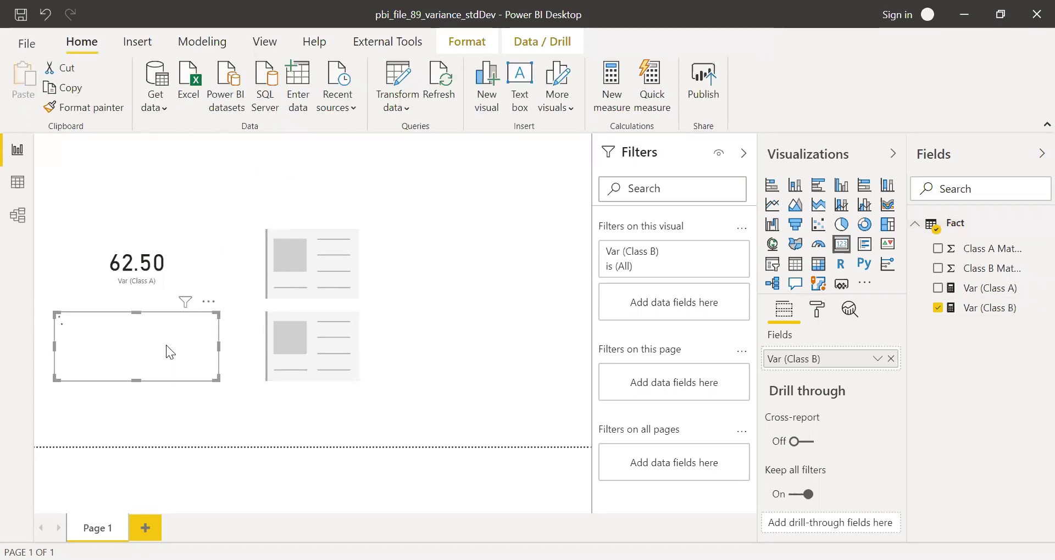
click(523, 260)
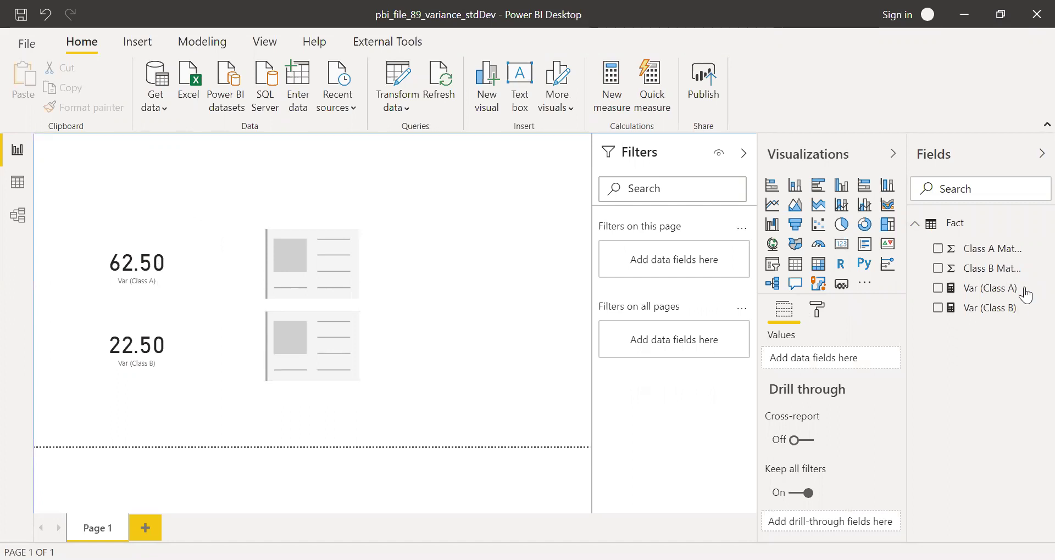
Start a new Fact measure named StdDev (Class A) using the STDEV.S function.
right_click(957, 228)
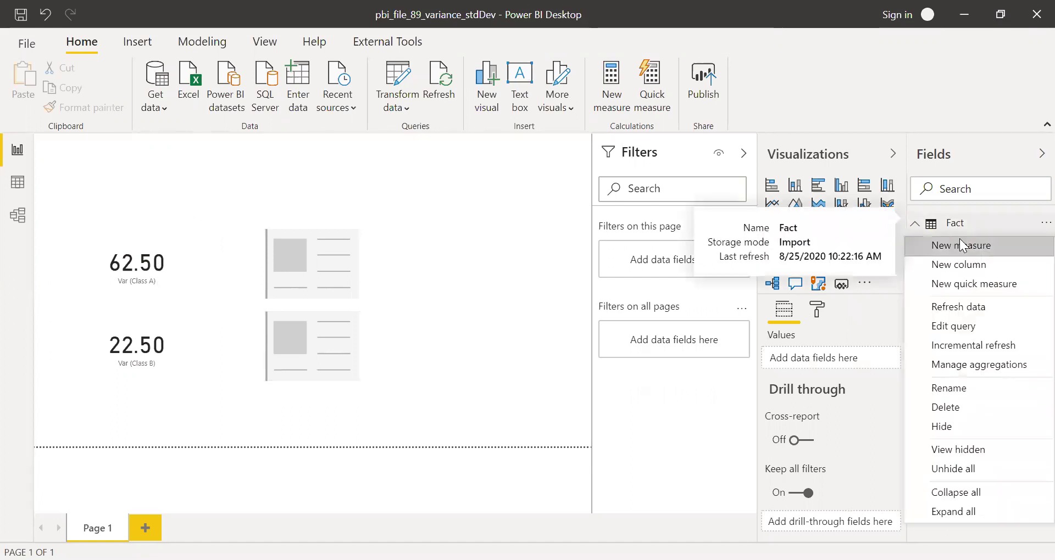
click(962, 246)
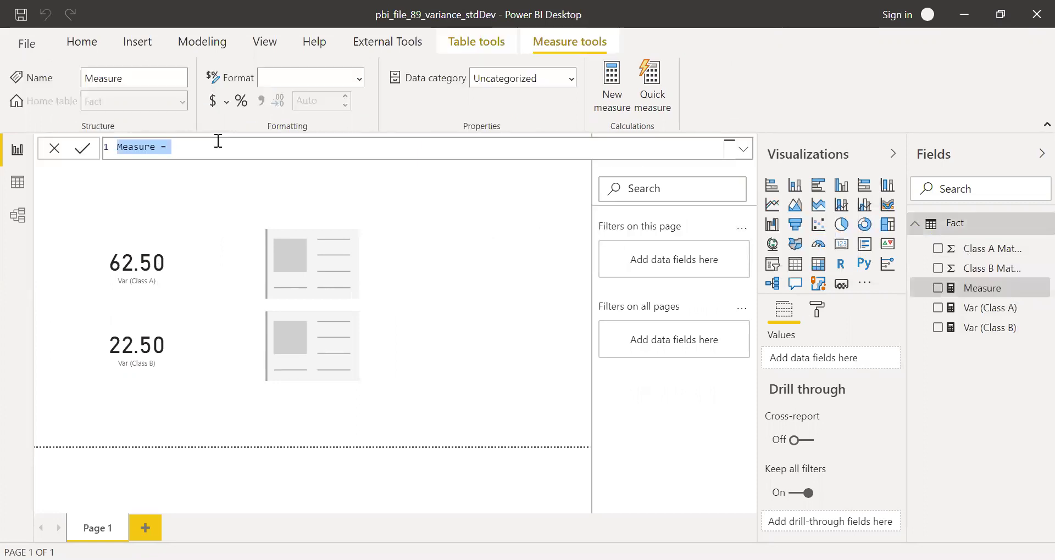
text(StdDev (V)
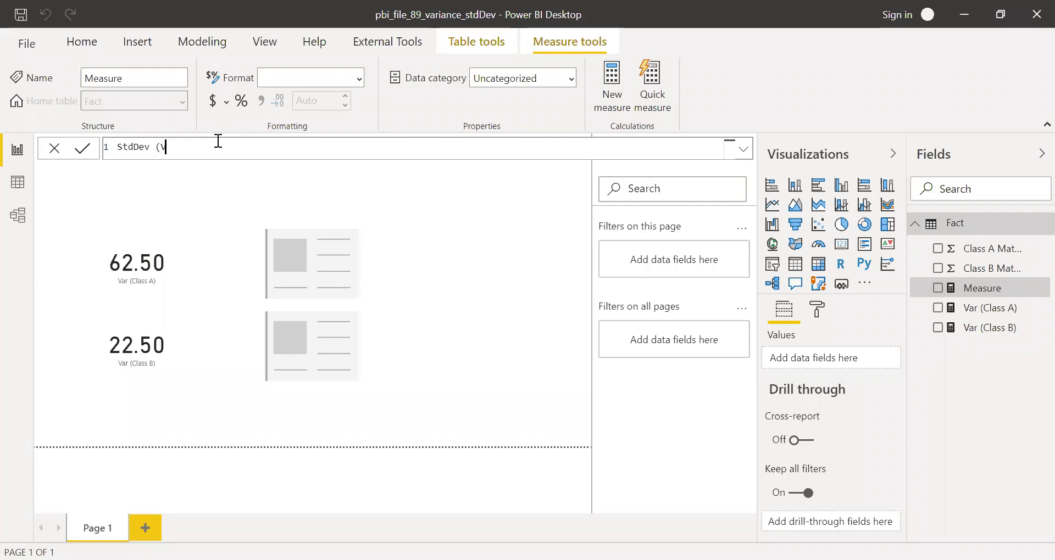
key(BackSpace)
text(Class A) = st)
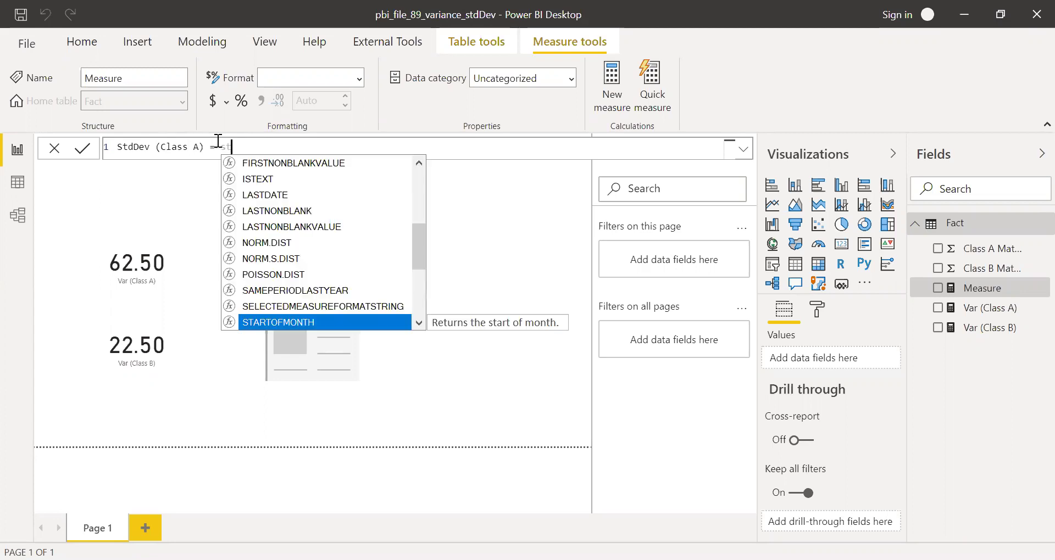
text(d)
key(Down)
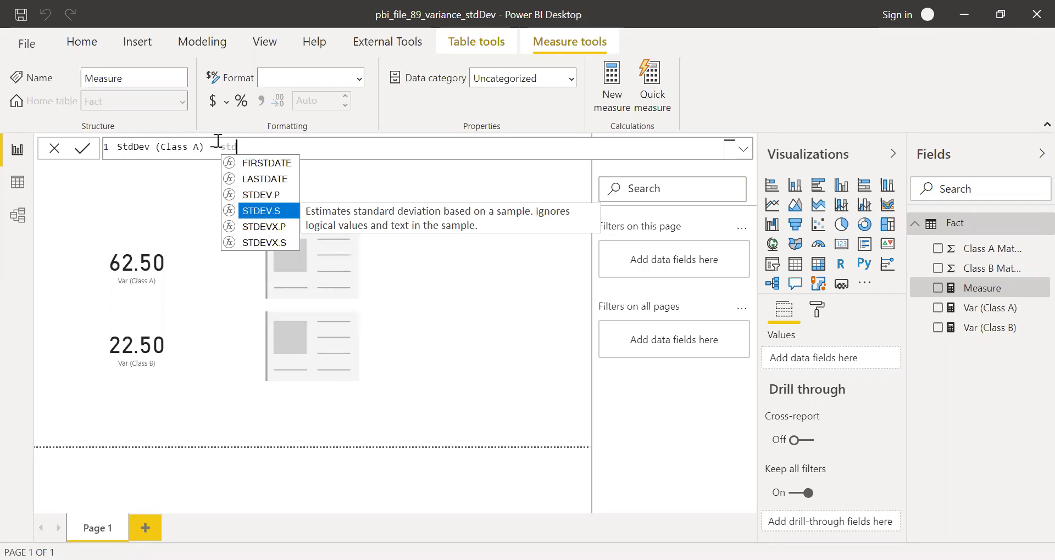
key(Tab)
Complete it as STDEV.S('Fact'[Class A Maths Scores]) and show it as the upper-right card reading 7.91.
key(Down)
key(Tab)
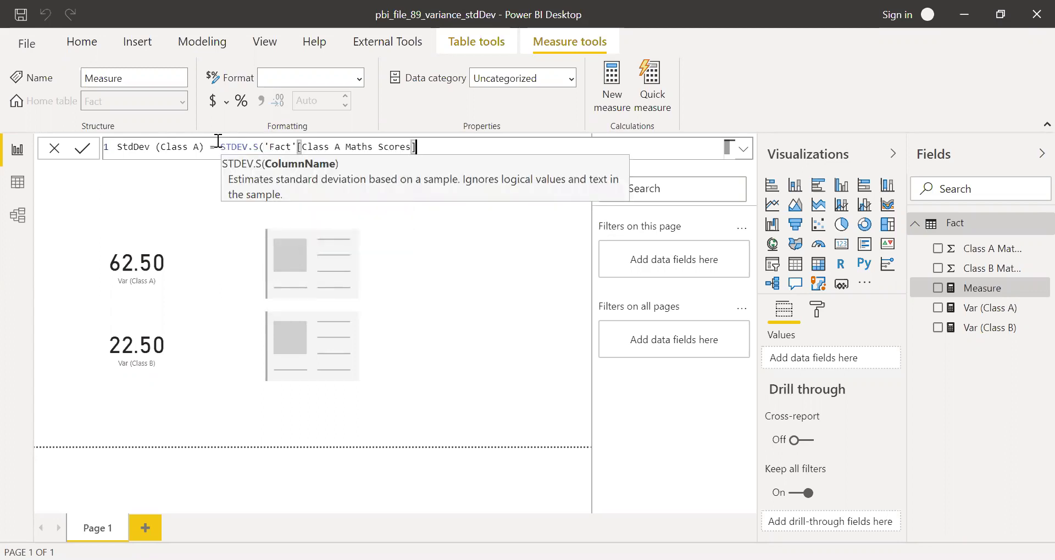
text())
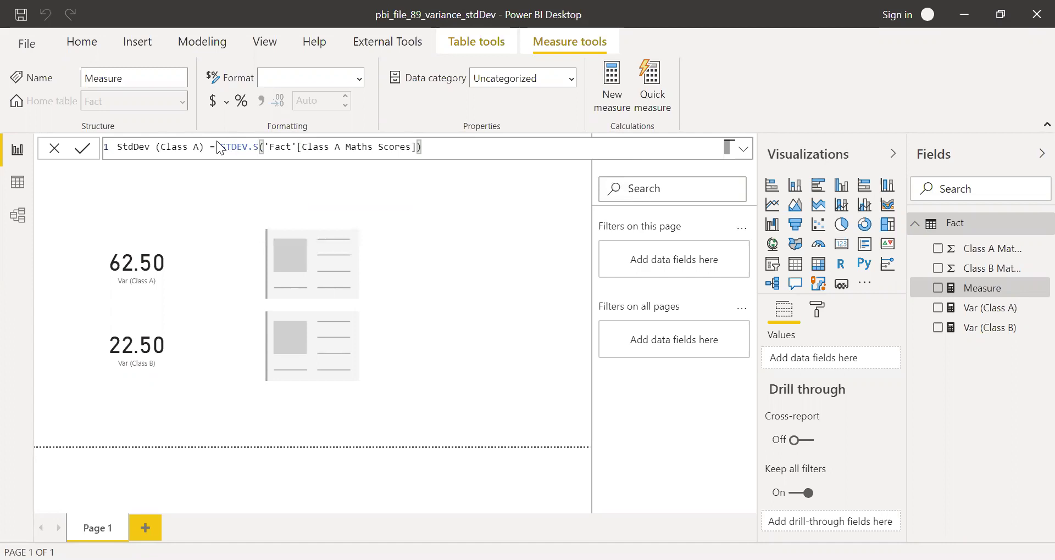
key(Return)
drag(358, 308, 315, 269)
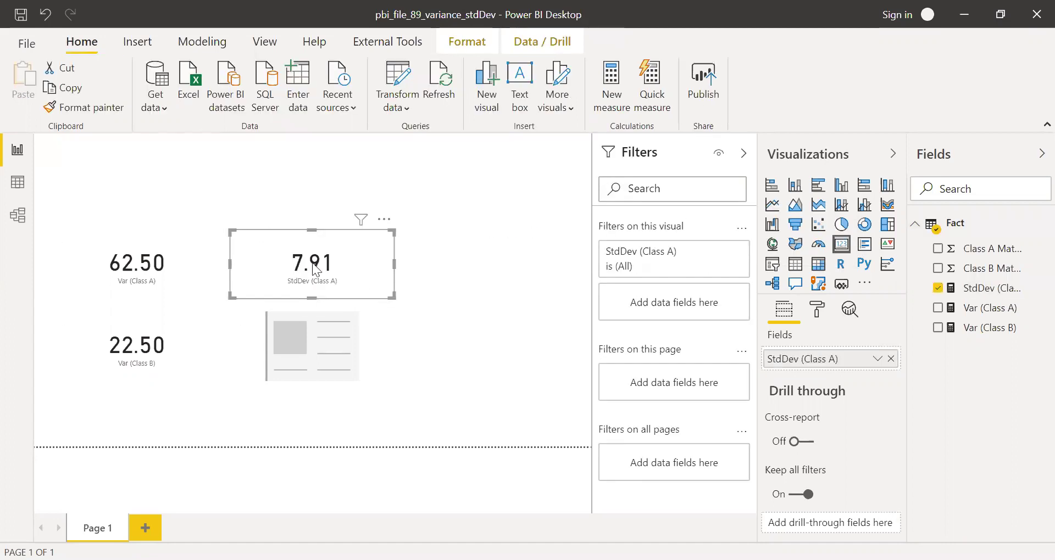
click(470, 314)
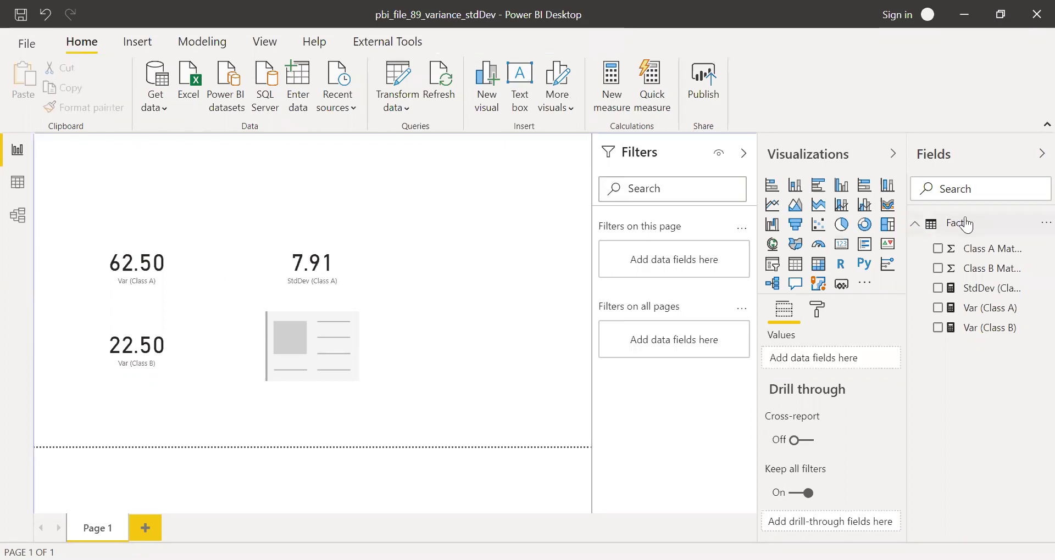
Start a new Fact measure named StdDev (Class B) using the STDEV.S function.
right_click(956, 224)
key(Escape)
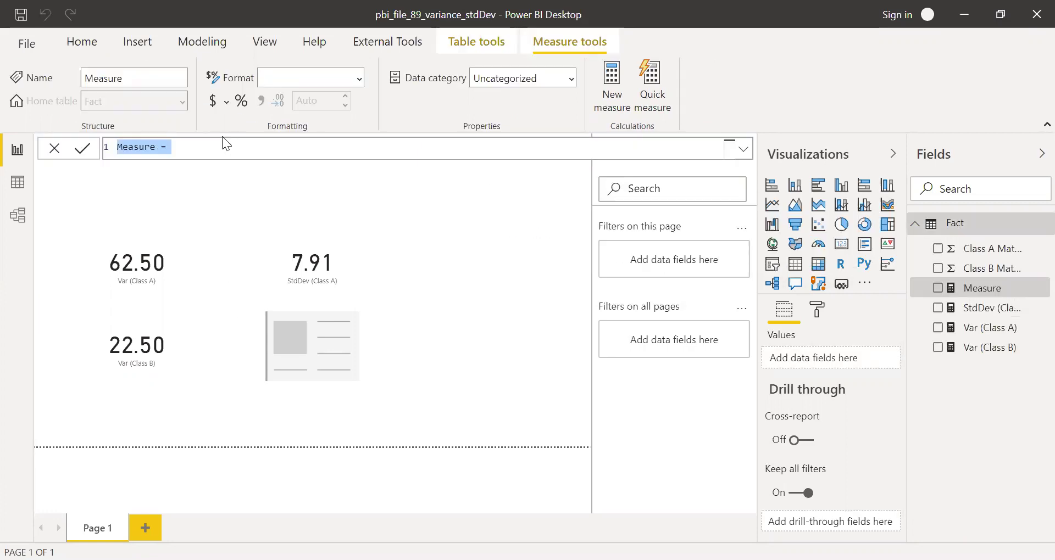
text(Std De)
key(BackSpace)
key(BackSpace)
key(BackSpace)
text(Dev (Class B) = )
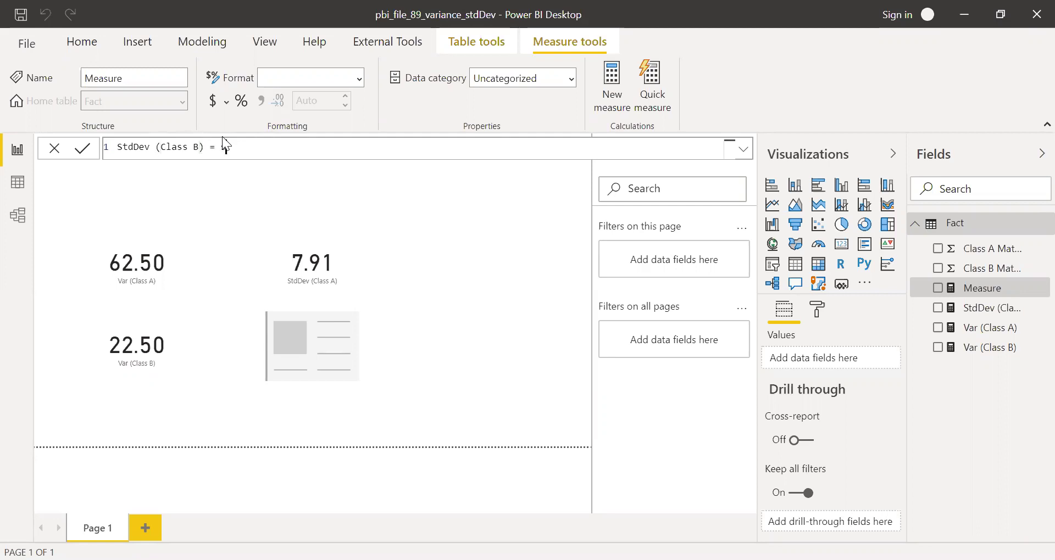
text(sd)
key(Down)
key(Down)
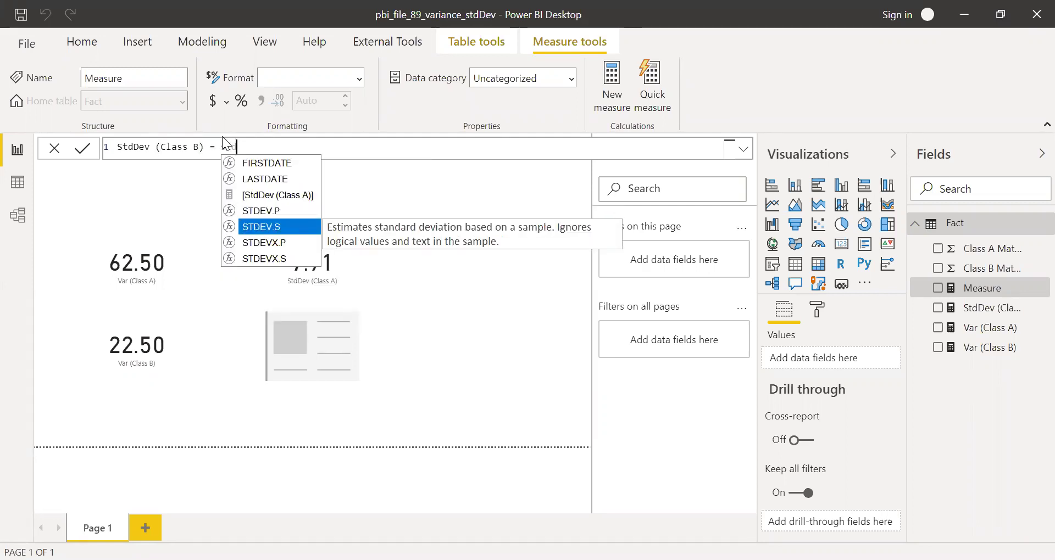
key(Tab)
Complete it as STDEV.S('Fact'[Class B Maths Scores]) and show it as the lower-right card reading 4.74.
key(Down)
key(Down)
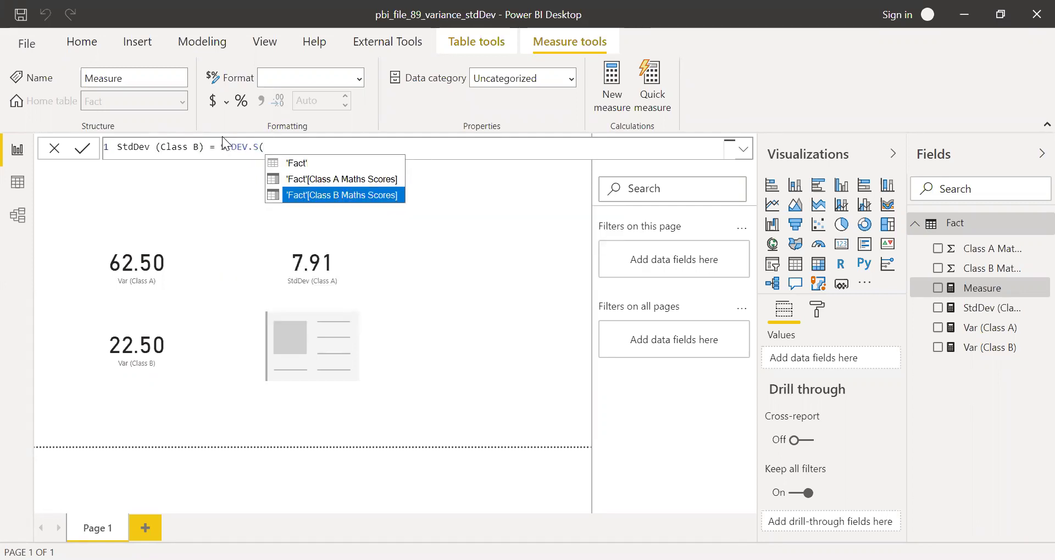
key(Tab)
text())
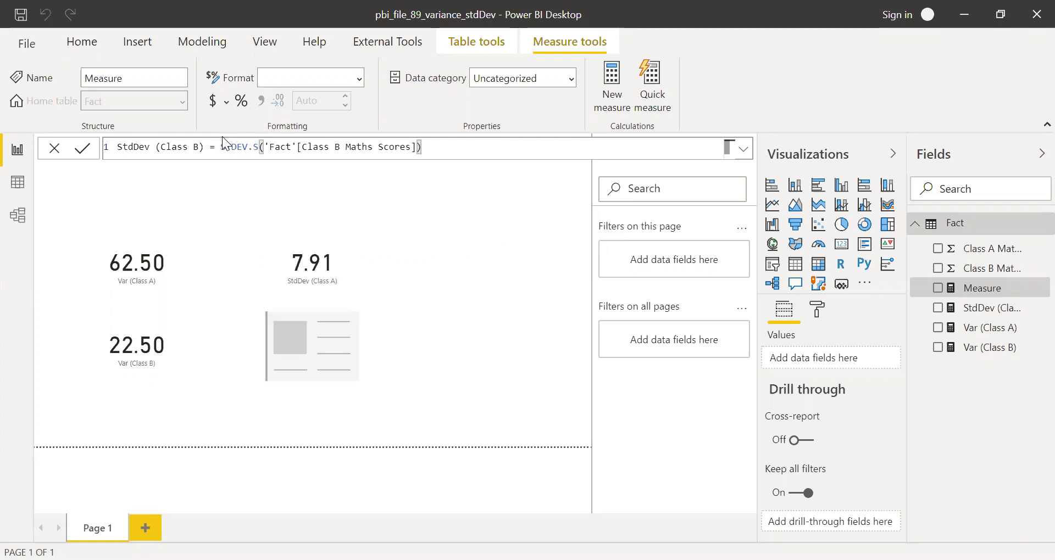
key(Return)
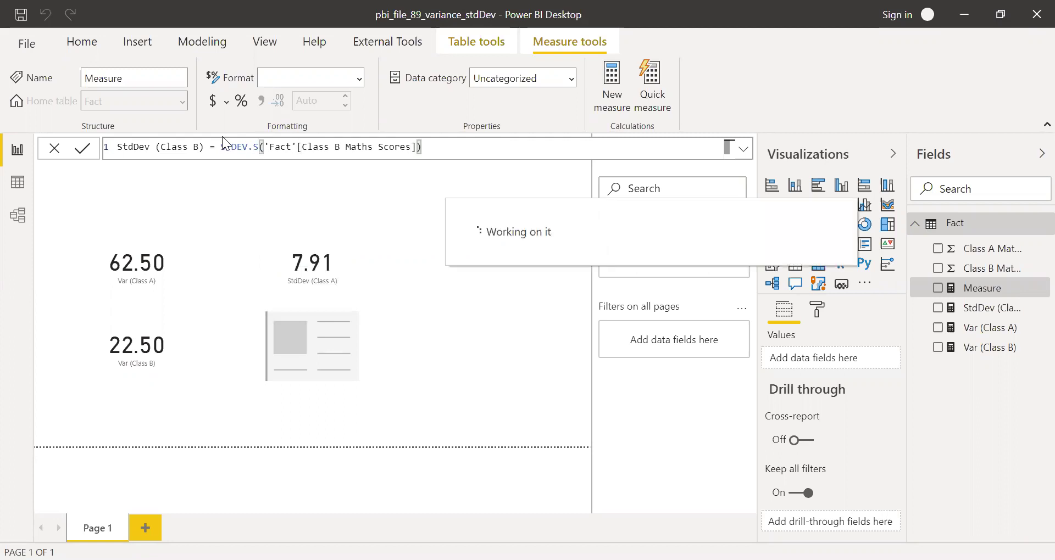
drag(977, 311, 324, 348)
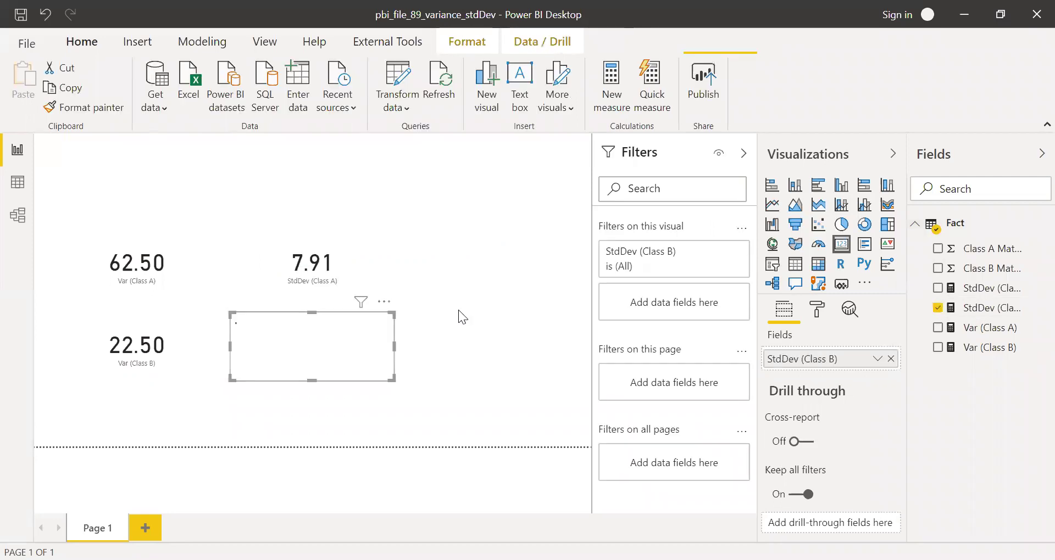
click(475, 298)
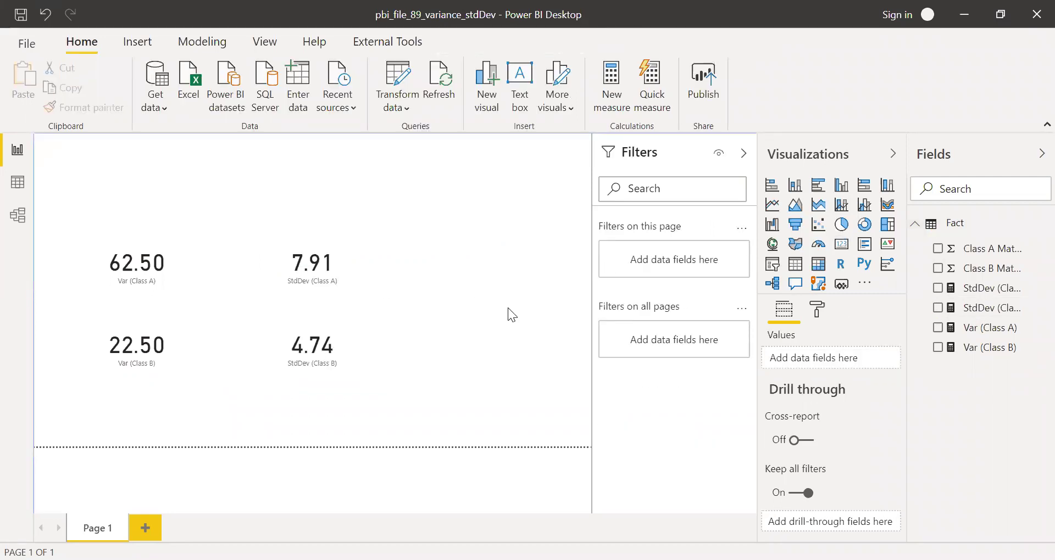